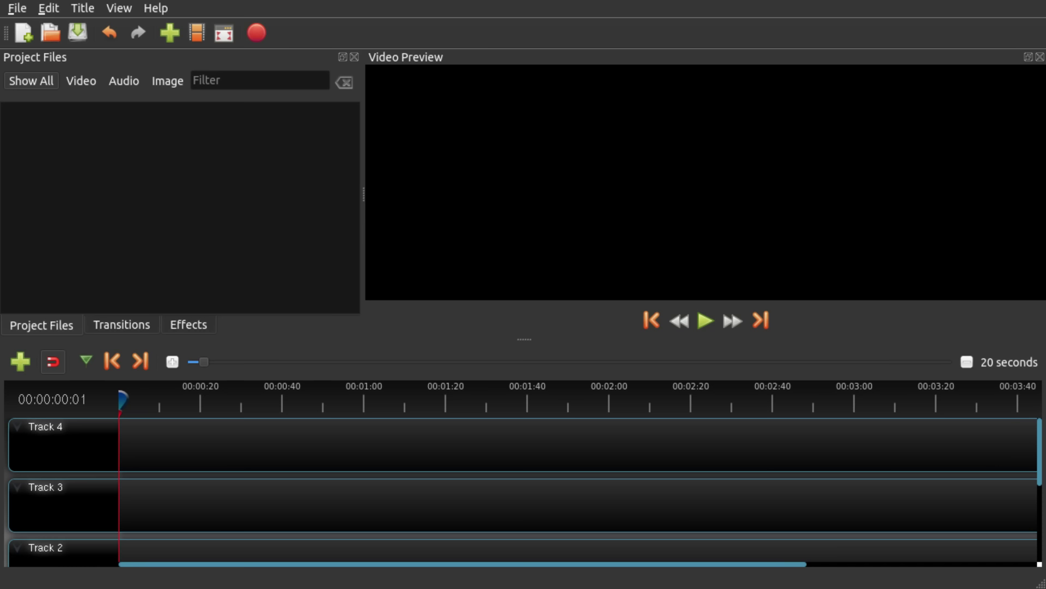
- Place the file manager beside the OpenShot preview and browse its media files, leaving none selected
left_click_drag(1044, 33, 974, 145)
left_click(767, 77)
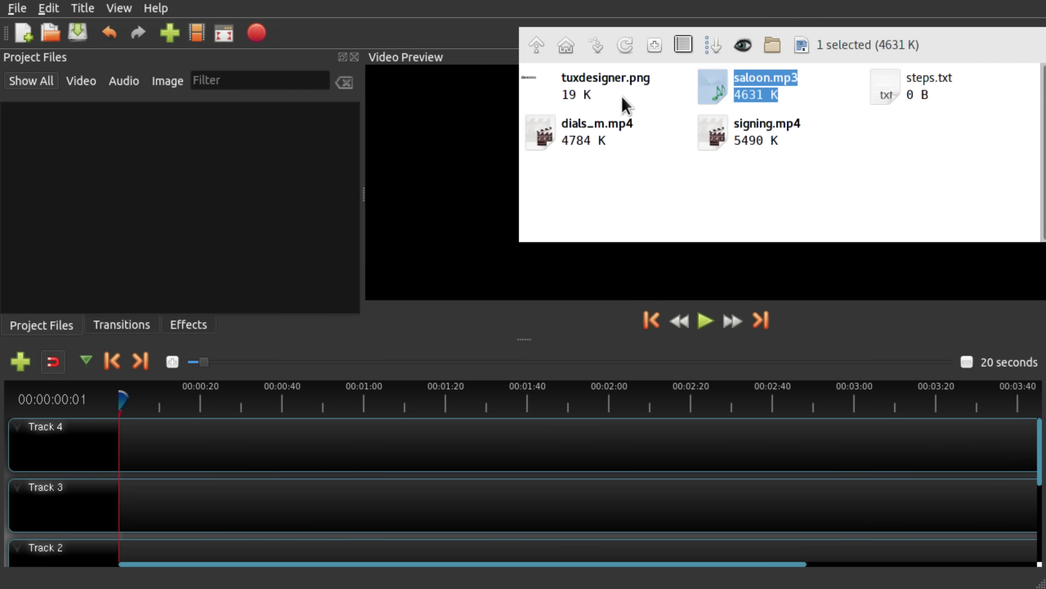
left_click(626, 103)
left_click(649, 77)
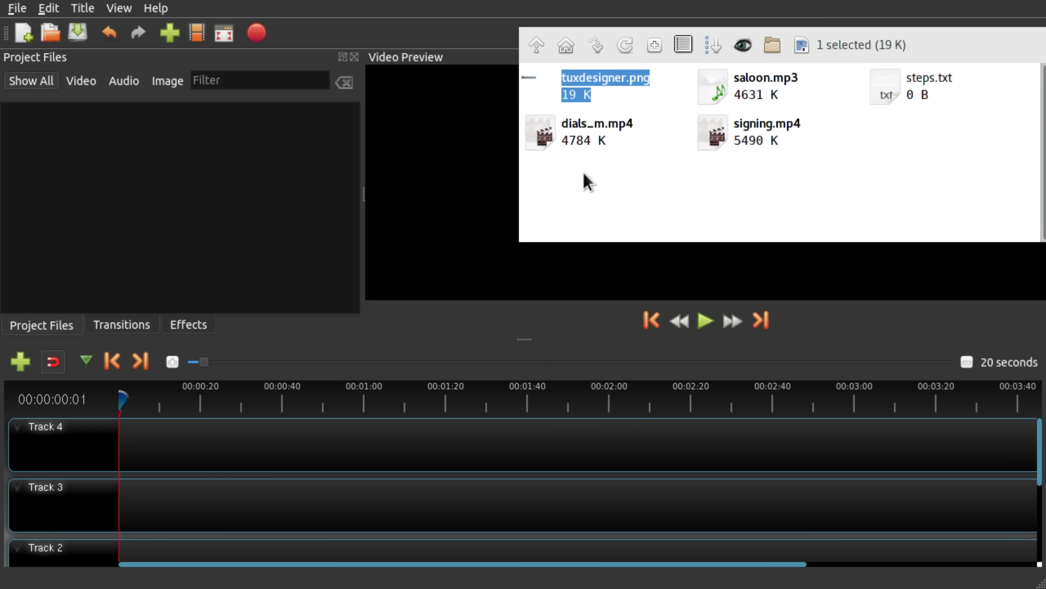
left_click(770, 165)
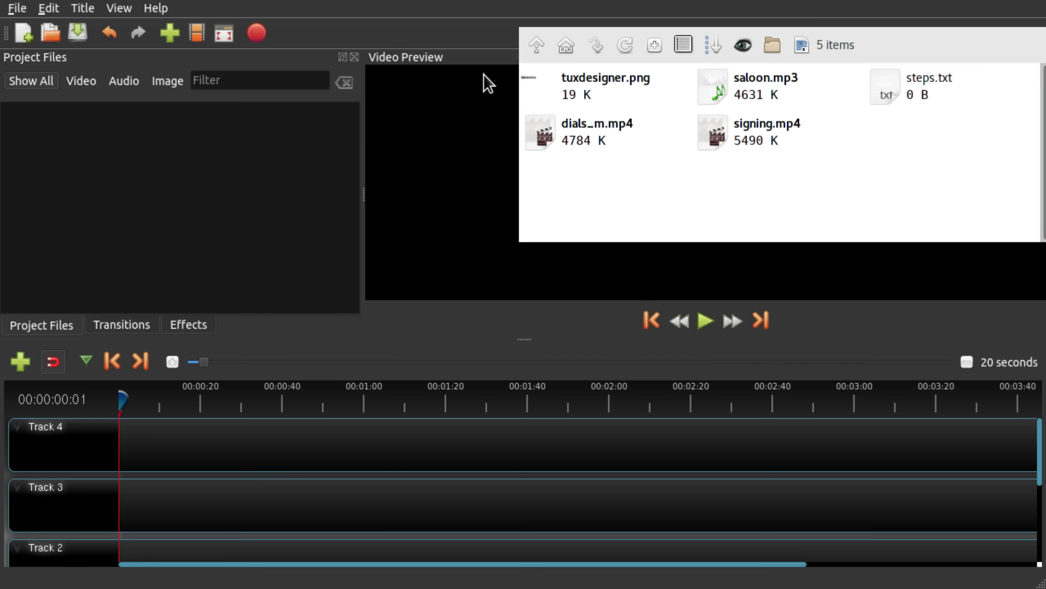
left_click(197, 33)
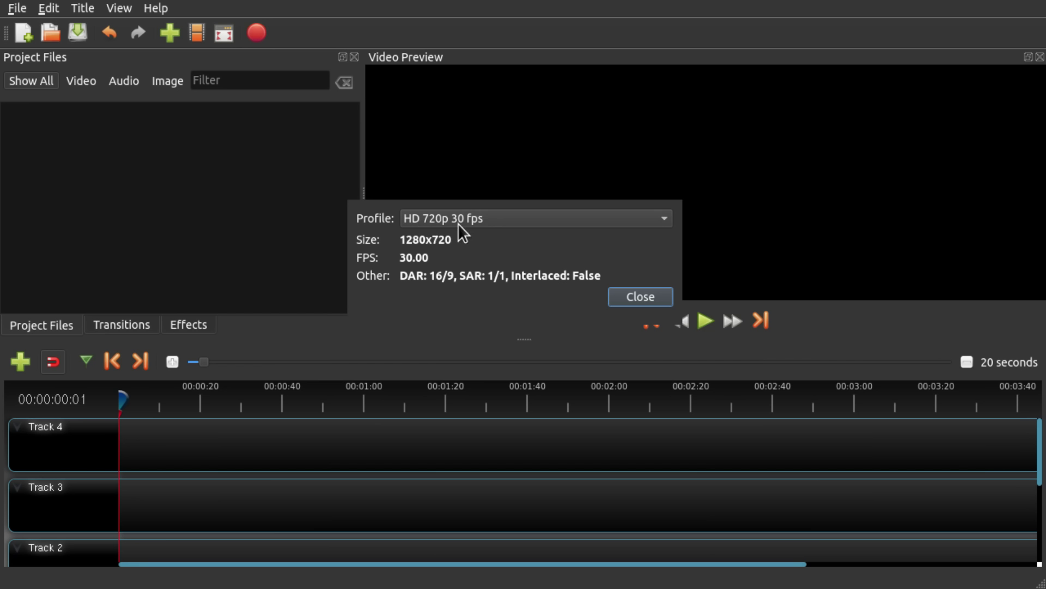
left_click(554, 218)
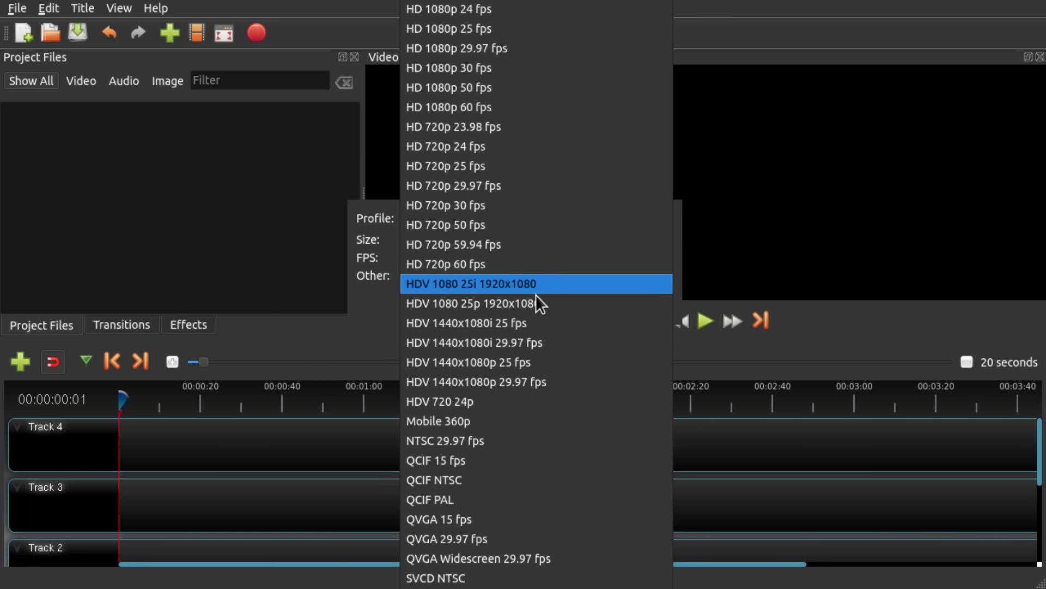
left_click(377, 260)
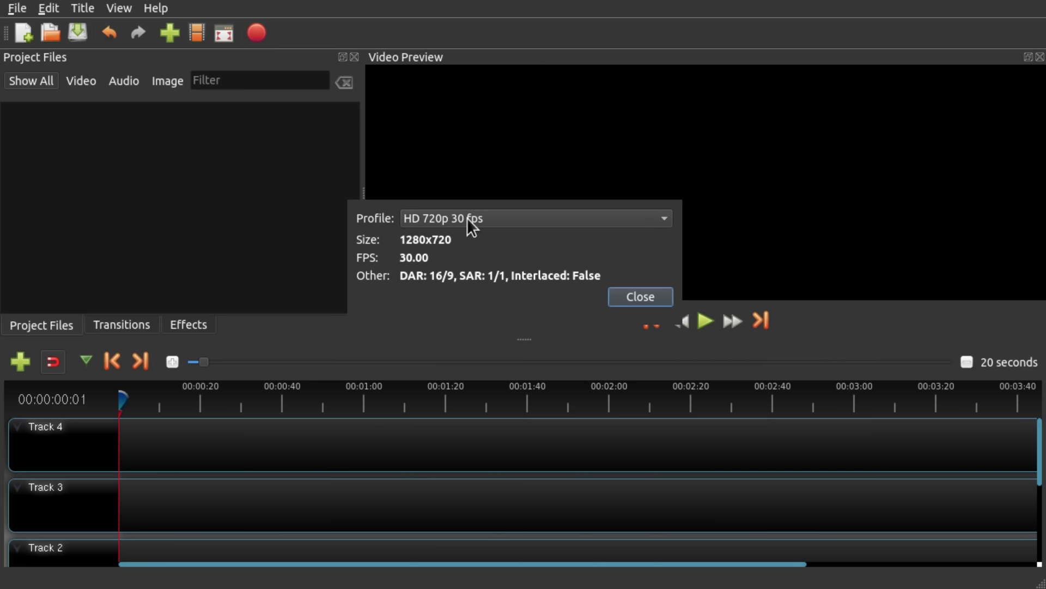
left_click(453, 217)
left_click(386, 231)
- Import tuxdesigner.png, saloon.mp3, dials_m.mp4 and signing.mp4 into Project Files
left_click(669, 304)
key("alt+Tab")
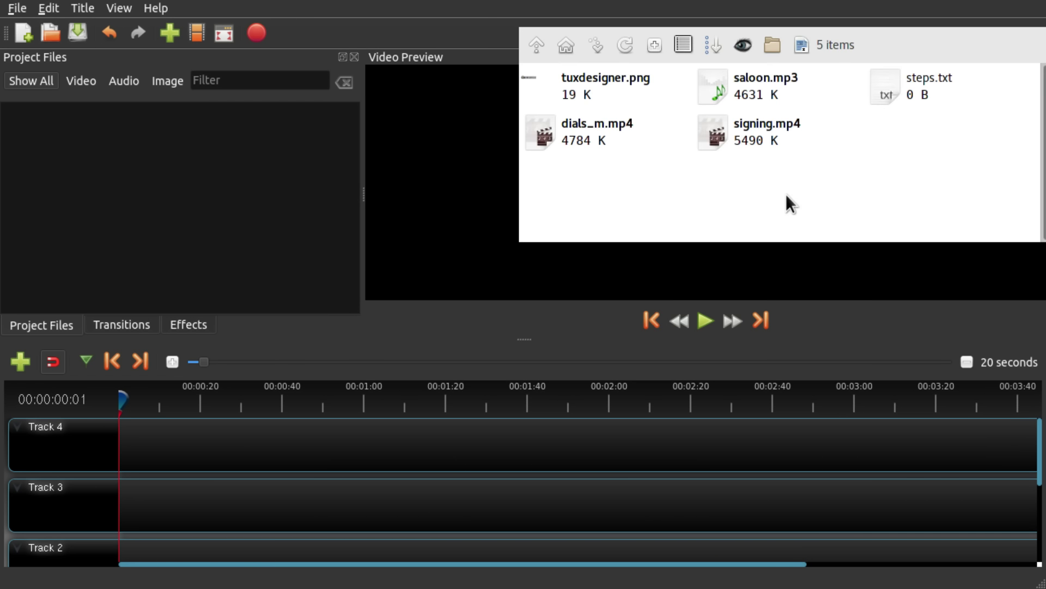
left_click_drag(786, 195, 572, 67)
left_click_drag(549, 119, 187, 190)
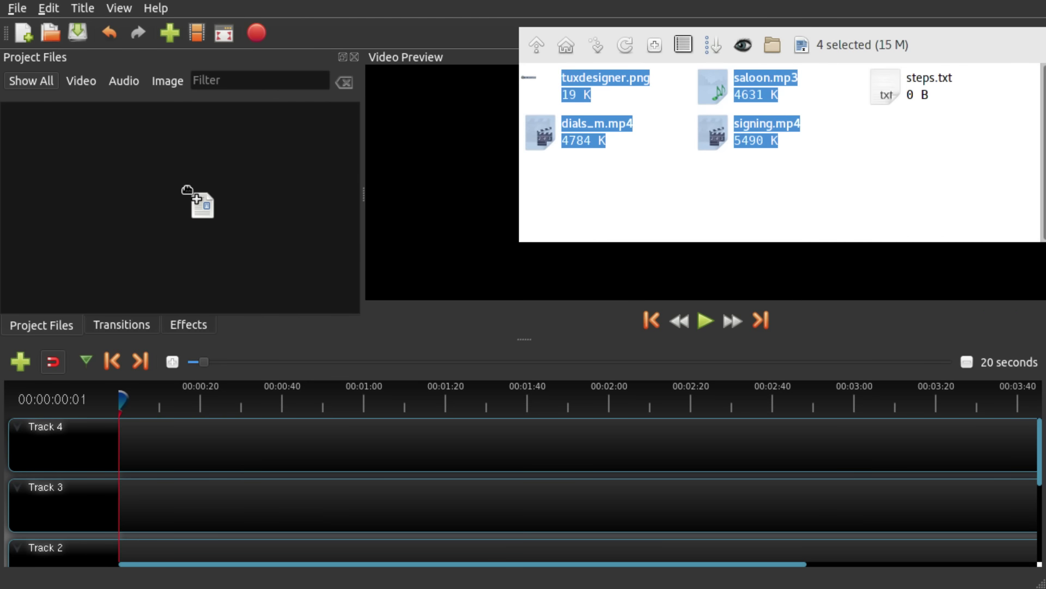
left_click(175, 216)
scroll(149, 445, "down", 3)
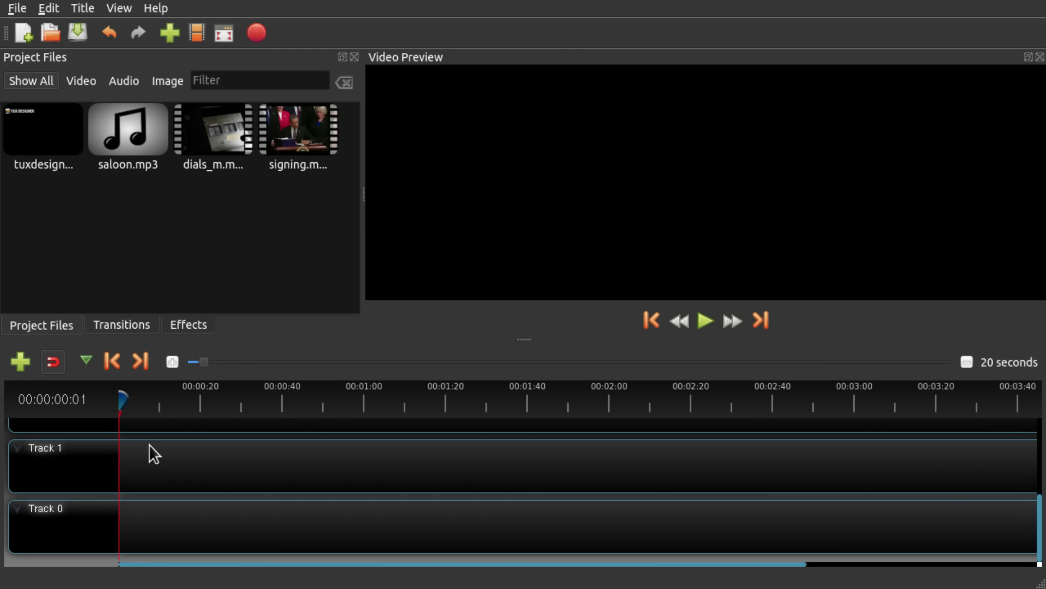
scroll(149, 445, "up", 3)
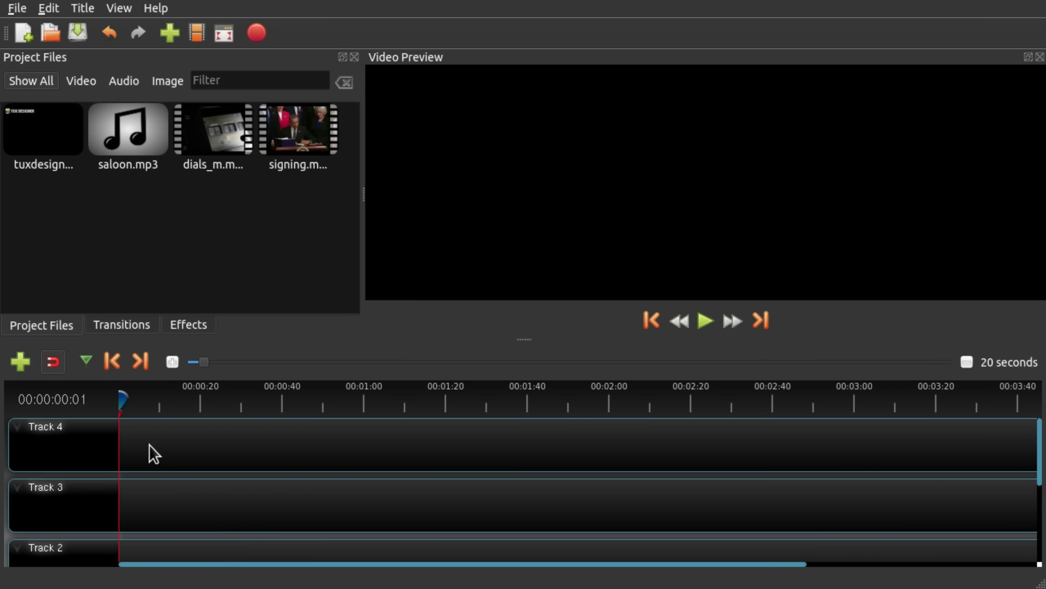
- Remove Track 4 and Track 3 from the timeline, keeping Track 2 unchanged
right_click(85, 443)
left_click(143, 531)
right_click(83, 447)
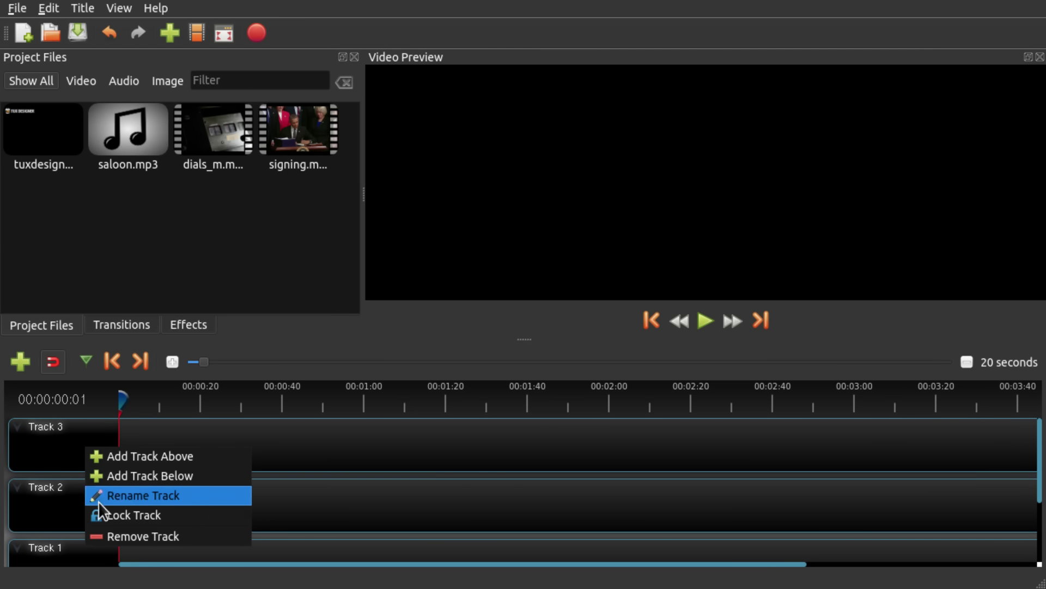
left_click(137, 531)
right_click(90, 448)
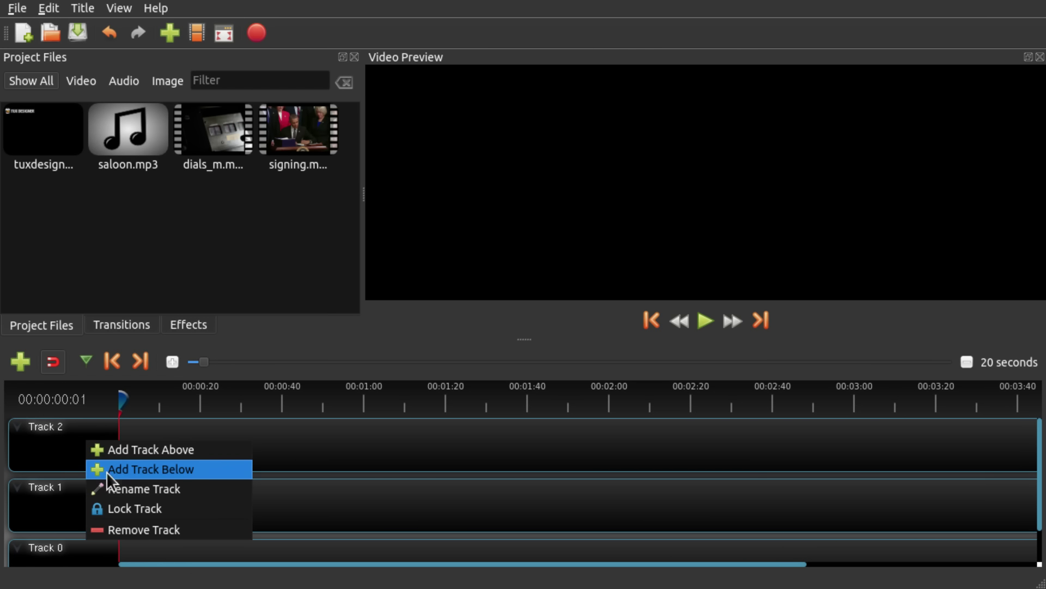
left_click(82, 424)
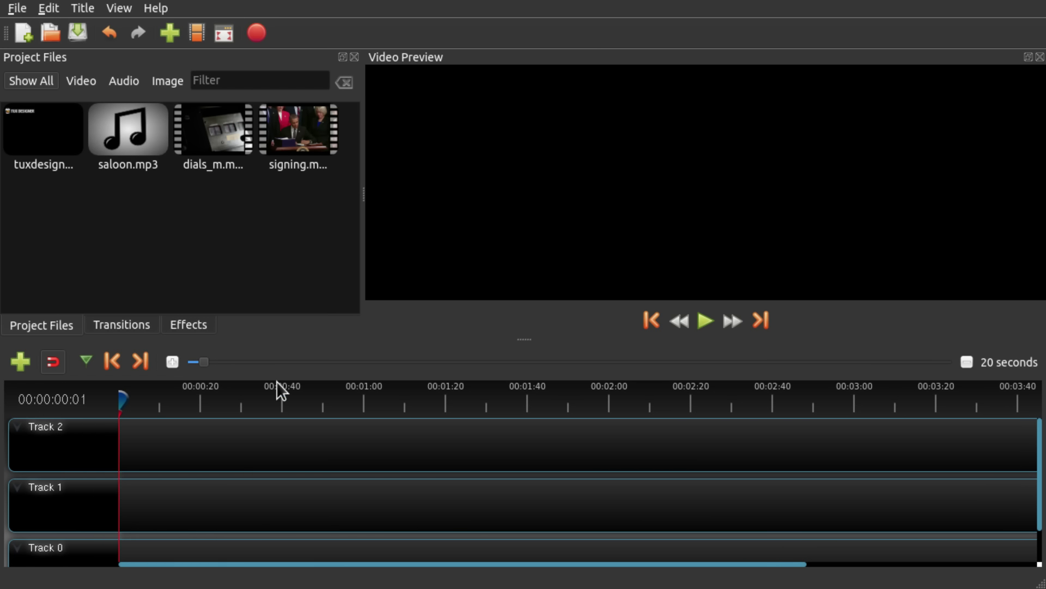
- Enlarge the timeline so Track 0 shows and drop signing.mp4 onto Track 1
left_click_drag(516, 336, 566, 299)
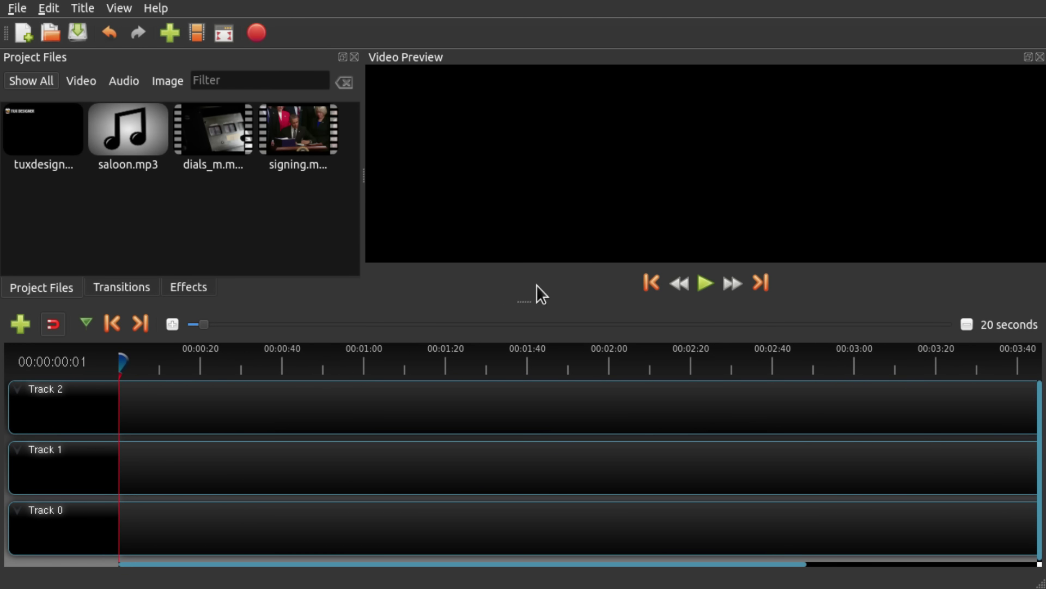
left_click(44, 144)
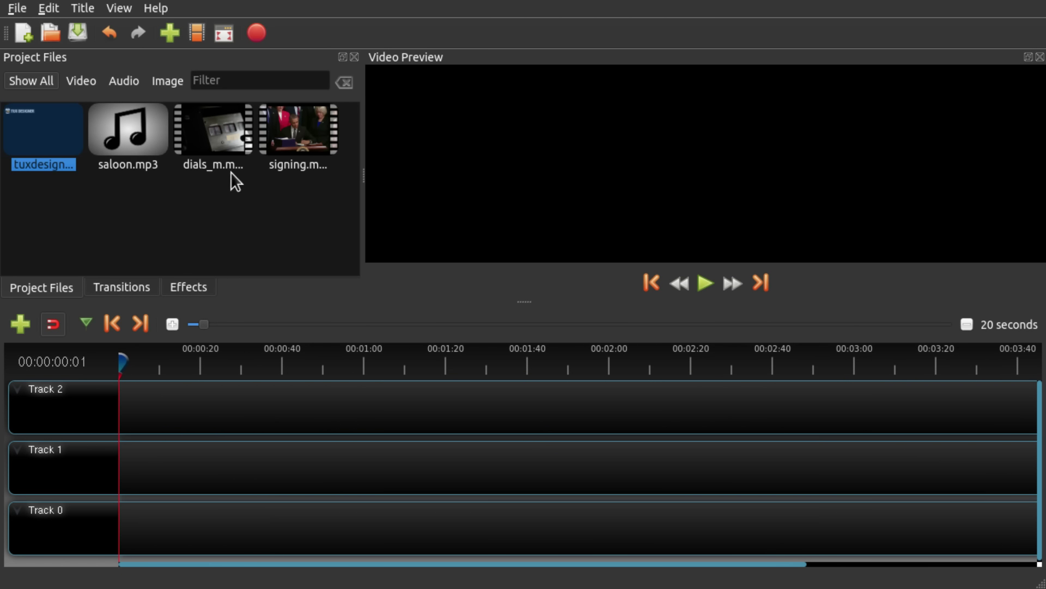
left_click(163, 143)
left_click(222, 140)
left_click(291, 145)
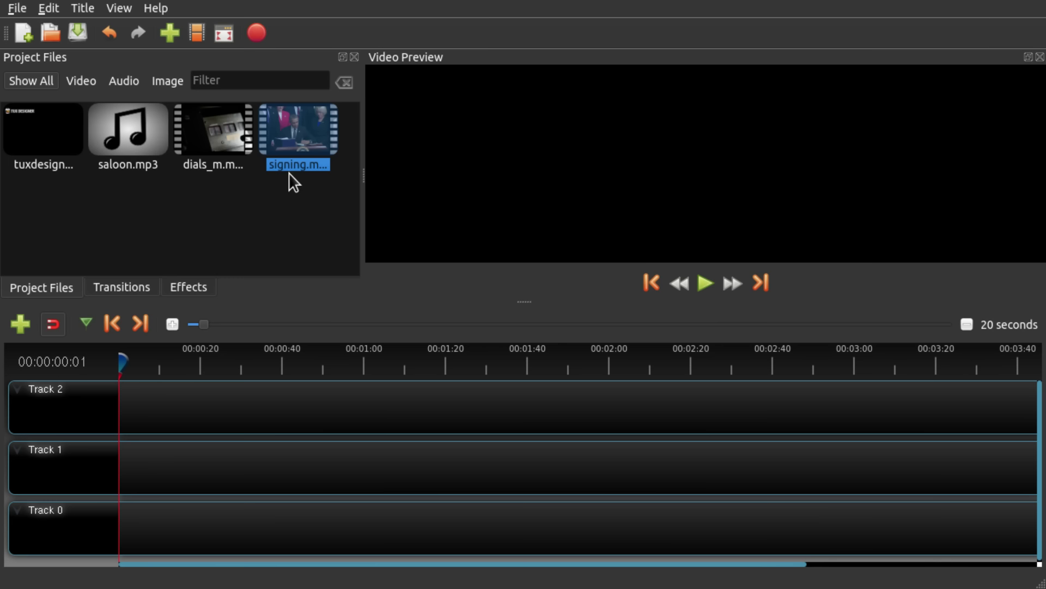
left_click_drag(300, 119, 140, 463)
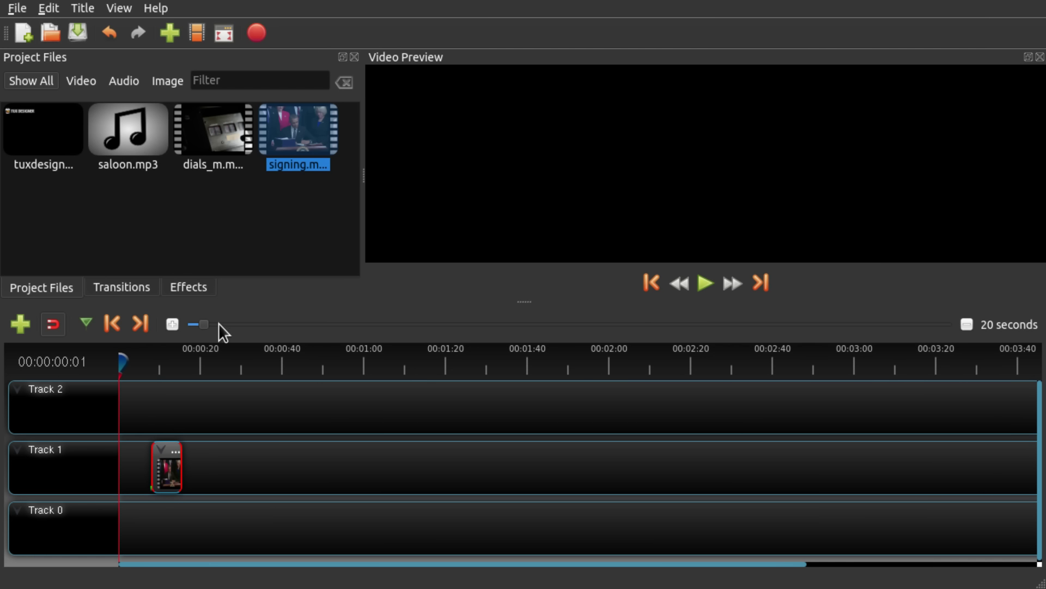
- Zoom the timeline to an 8-second scale, move signing.mp4 to Track 1's start, and play it
left_click_drag(204, 324, 167, 322)
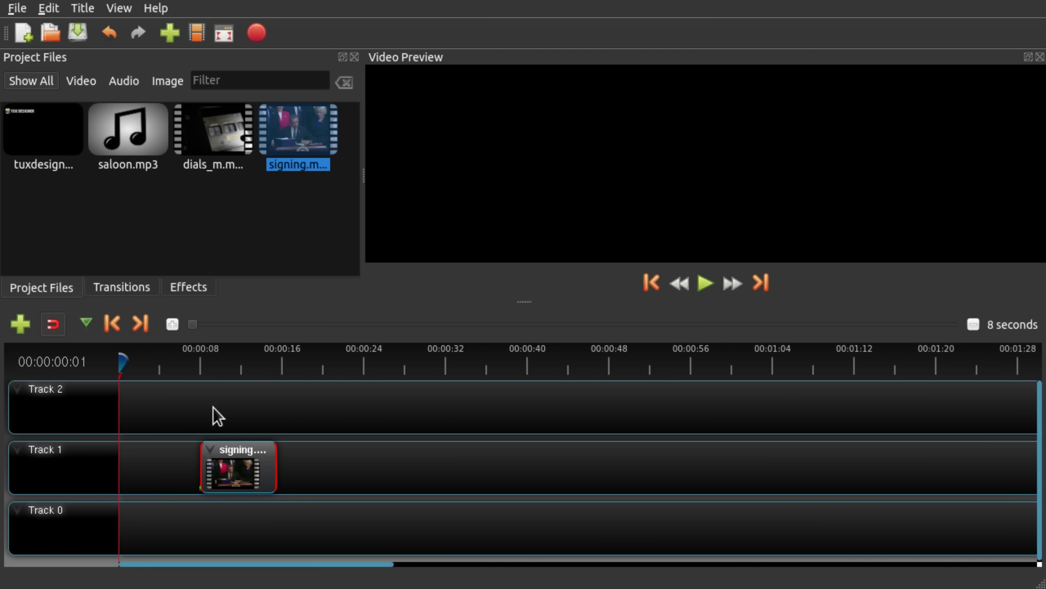
scroll(234, 444, "down", 1)
scroll(235, 444, "up", 1)
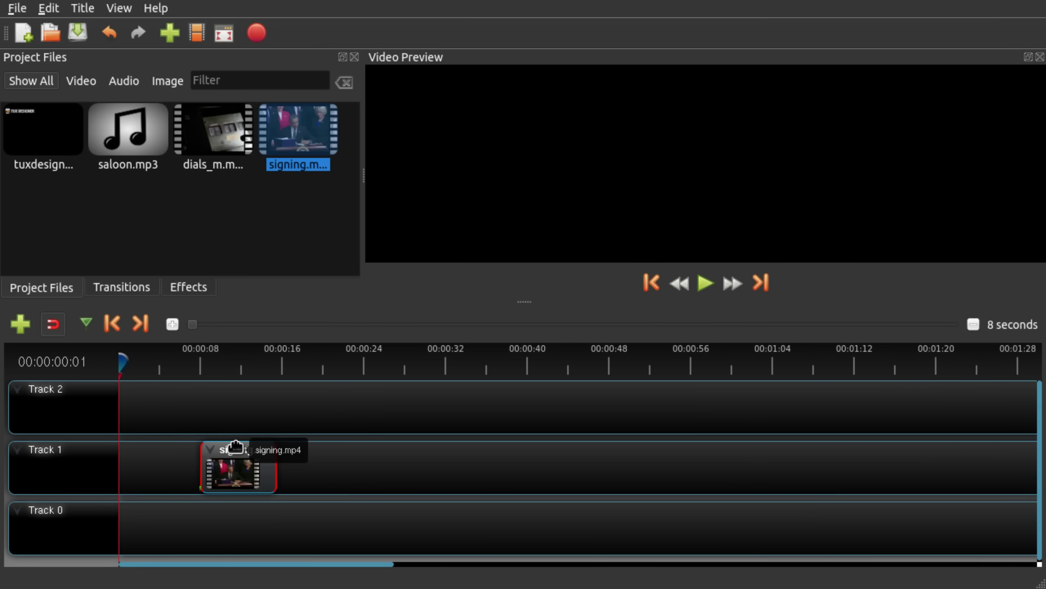
scroll(234, 444, "down", 3)
scroll(235, 447, "up", 3)
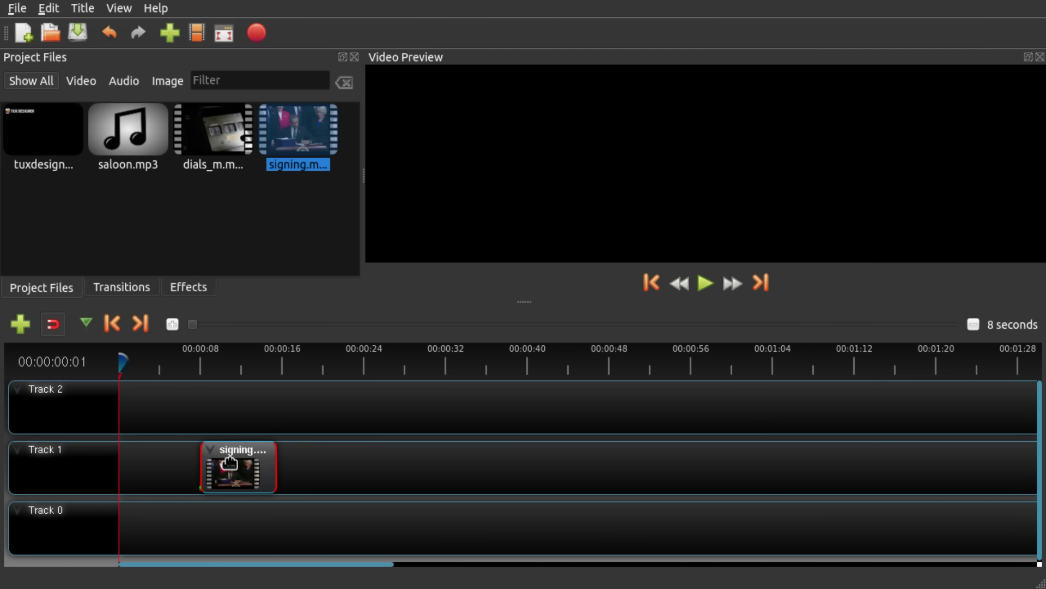
left_click_drag(227, 460, 134, 461)
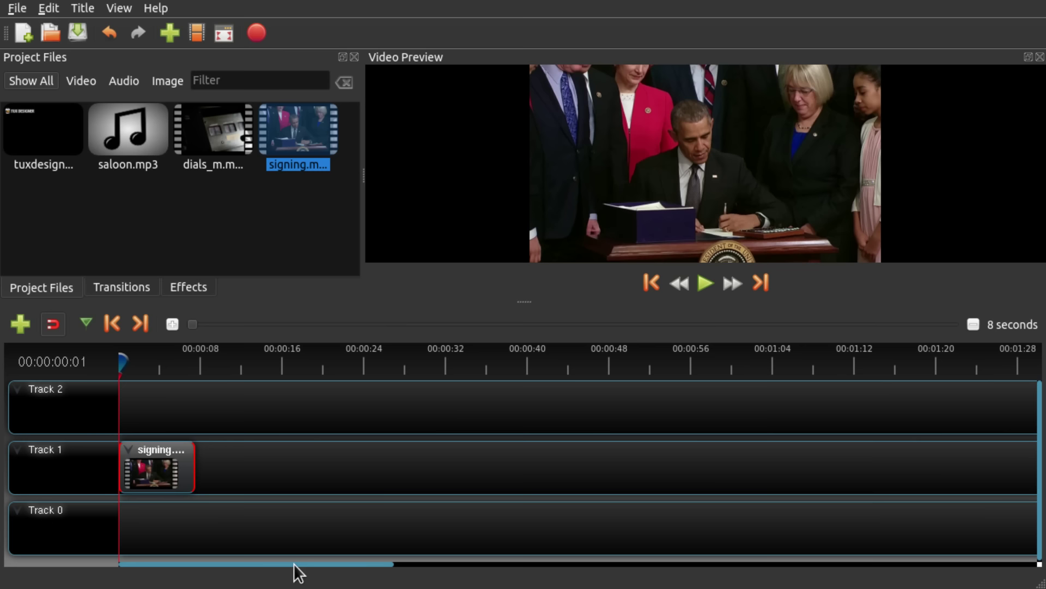
key("space")
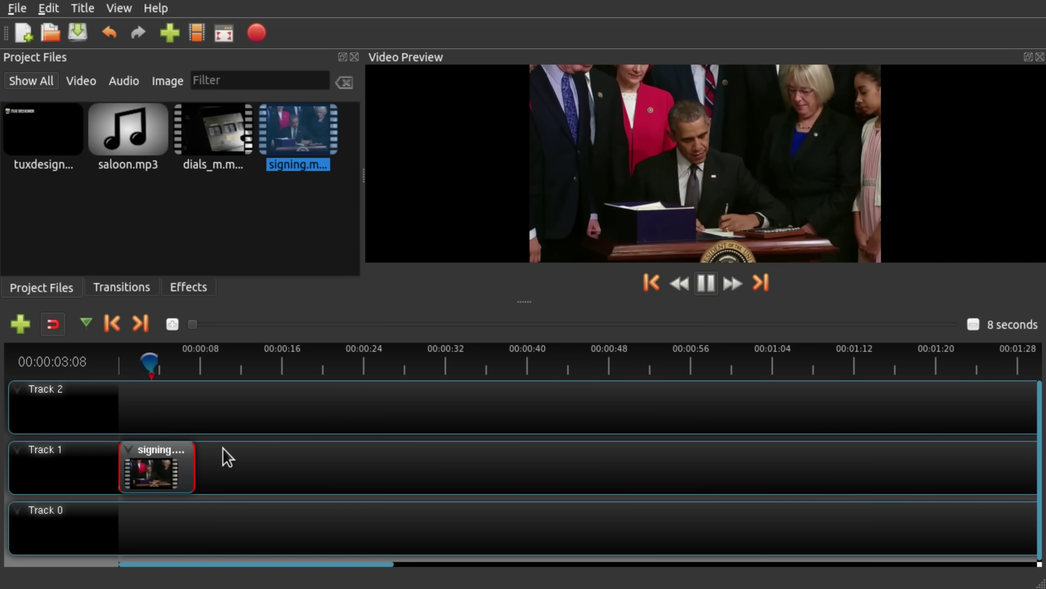
left_click(202, 416)
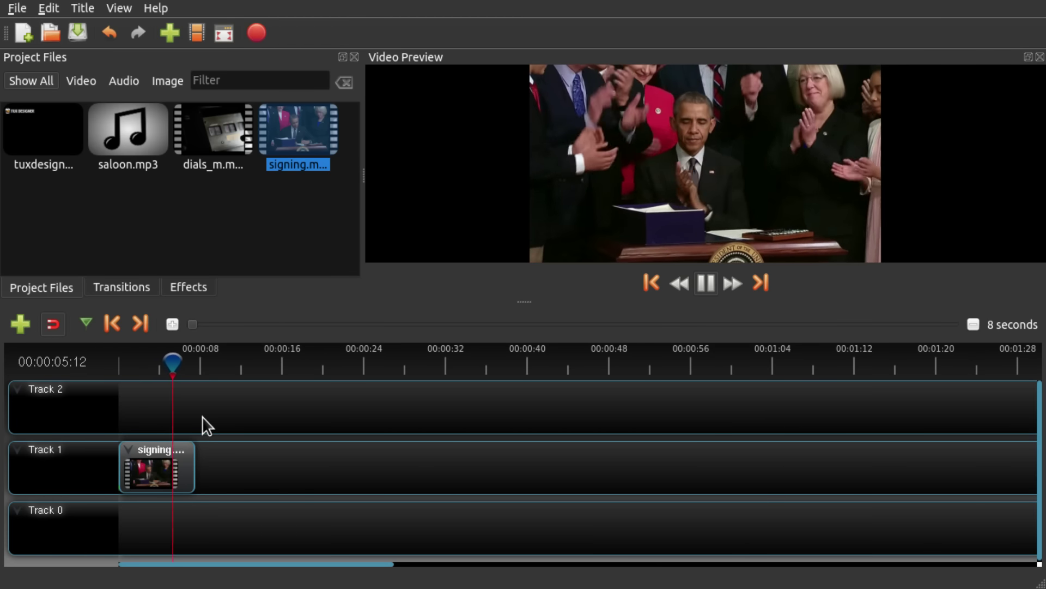
key("space")
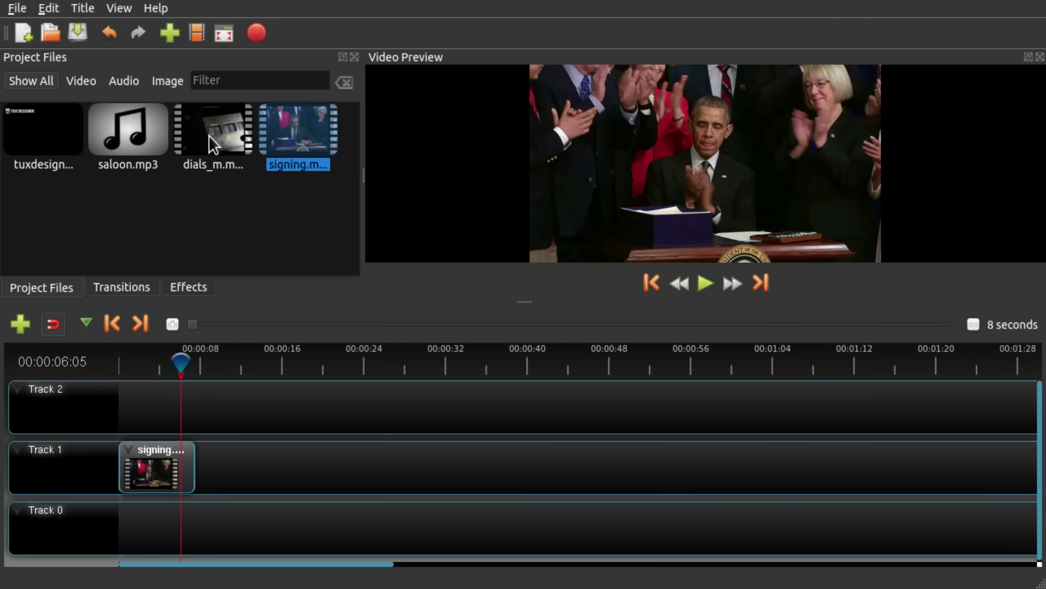
- Place dials_m.mp4 directly after the signing clip on Track 1 and scrub to about 4 seconds
left_click_drag(221, 123, 215, 471)
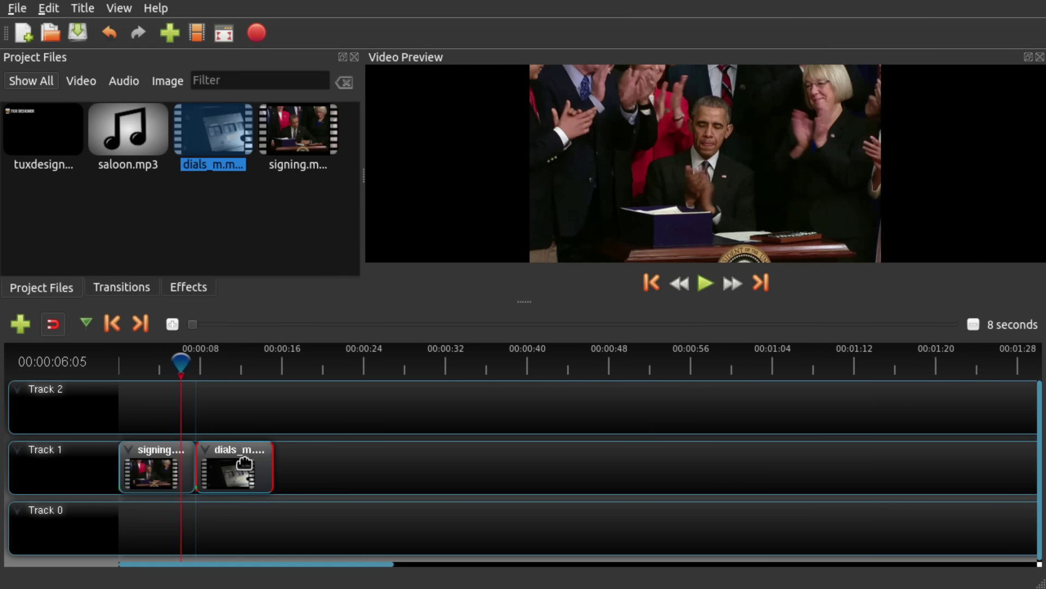
left_click(160, 364)
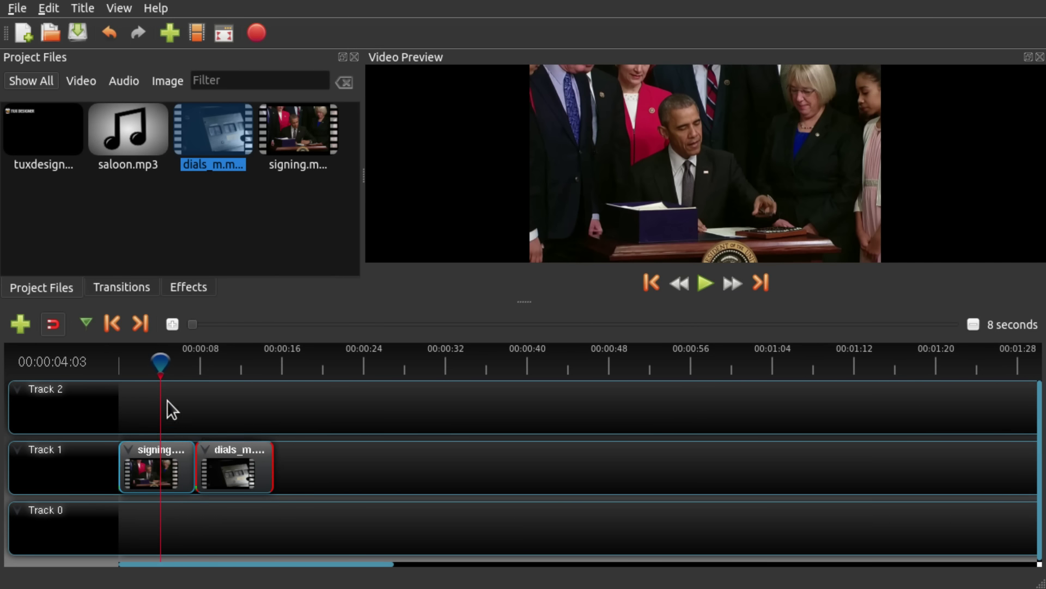
left_click_drag(153, 362, 158, 371)
left_click(162, 451)
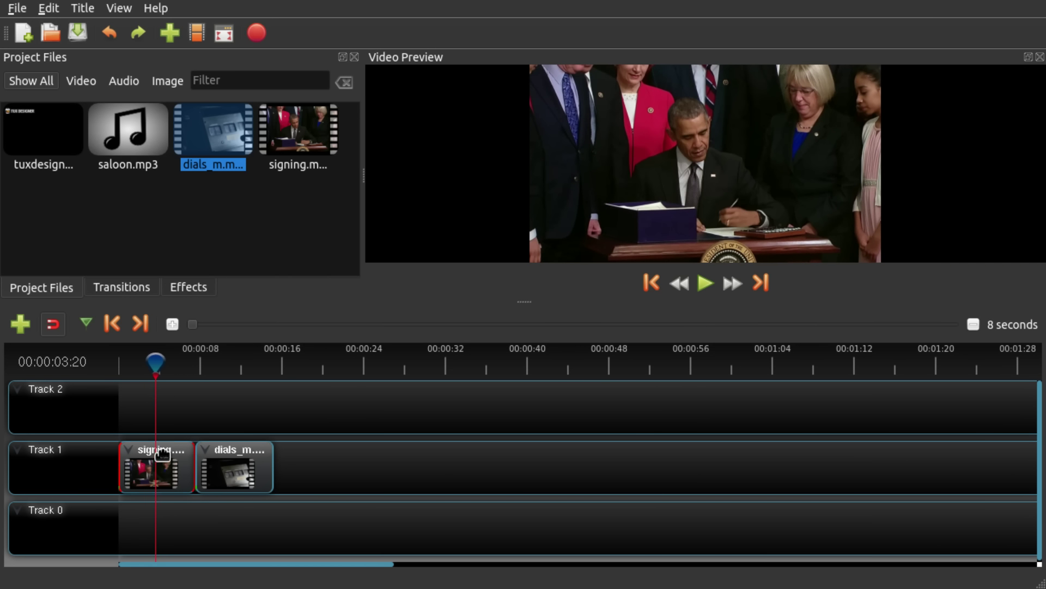
- Copy and paste the signing clip, move the copy to Track 2's start, and set the playhead to 00:00:03:14
right_click(151, 462)
mouse_move(210, 478)
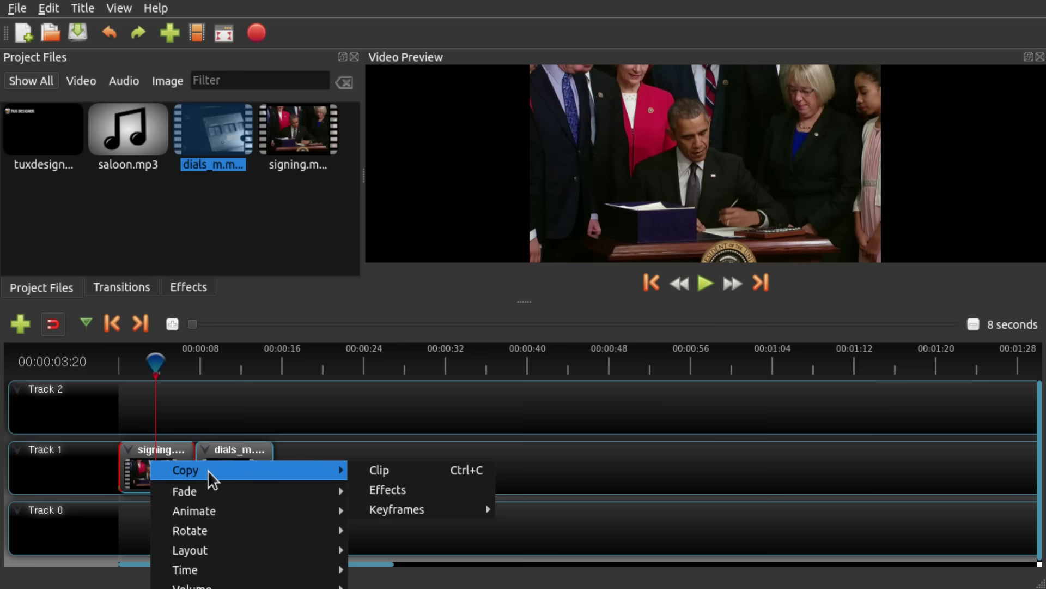
left_click(411, 472)
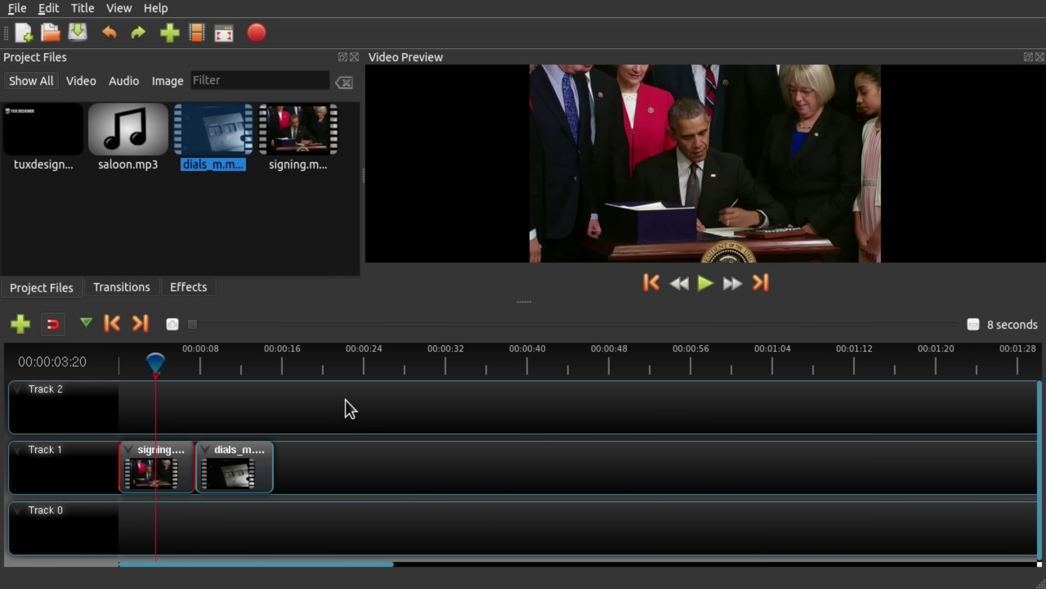
left_click(444, 361)
right_click(439, 462)
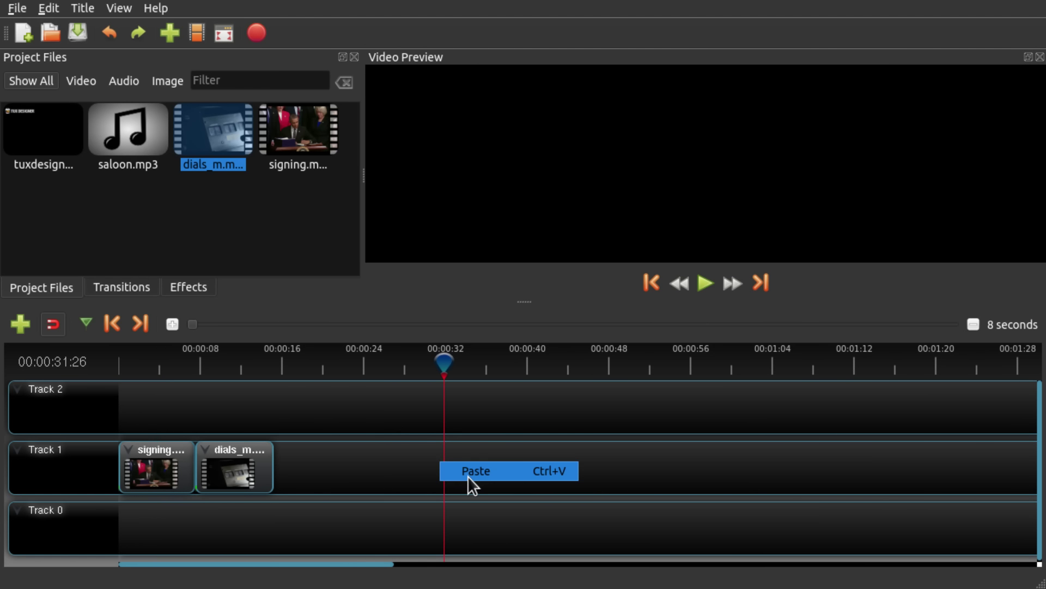
left_click(468, 476)
left_click_drag(468, 479, 107, 399)
key("ctrl+z")
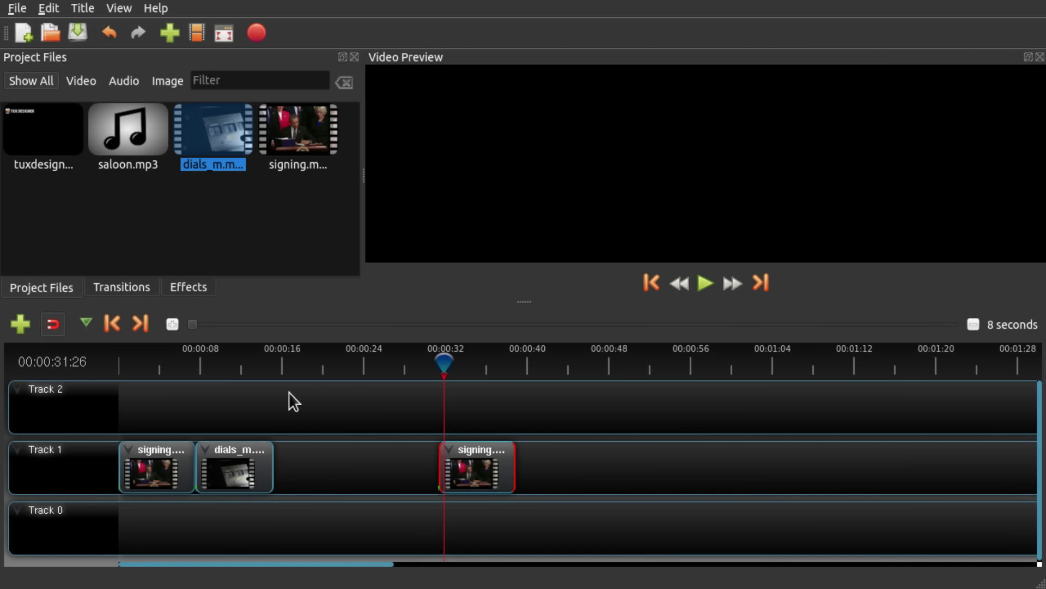
left_click_drag(453, 458, 153, 410)
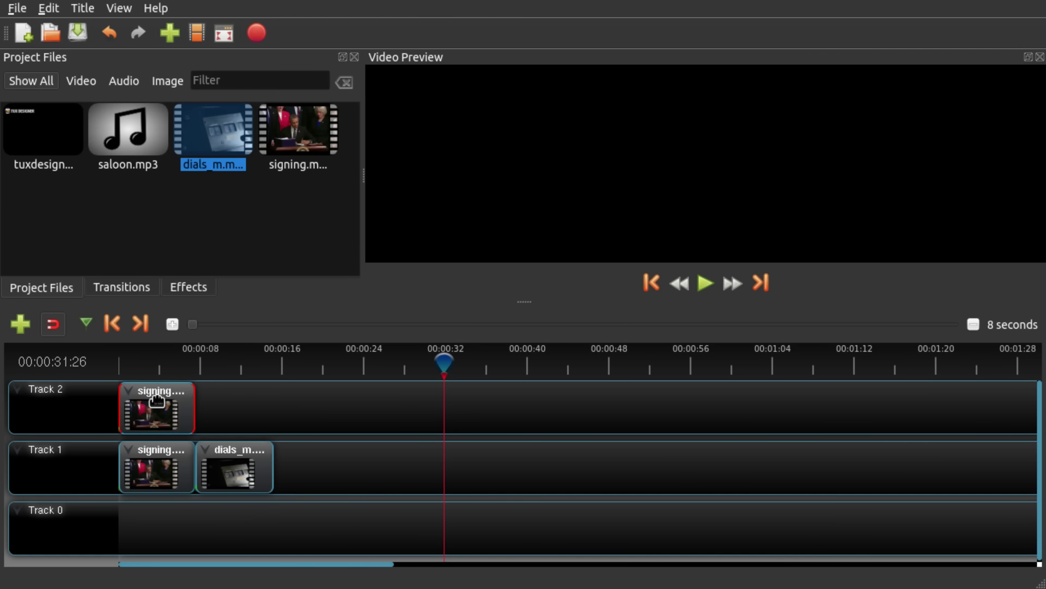
left_click(154, 361)
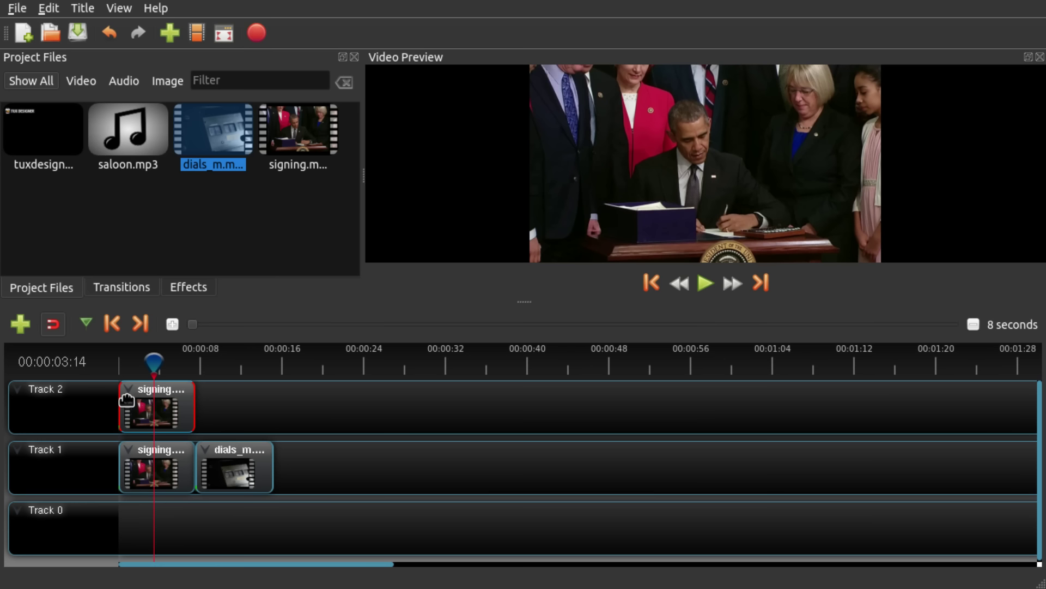
- Trim the Track 2 signing copy's start to the playhead and position dials_m.mp4 after the signing clip
left_click_drag(120, 403, 157, 408)
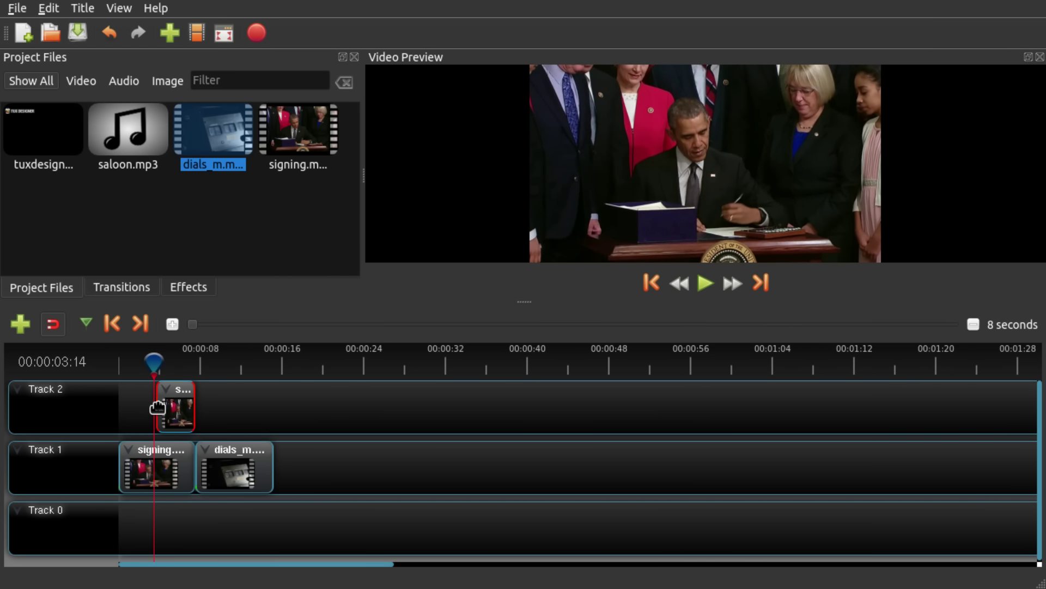
left_click(182, 466)
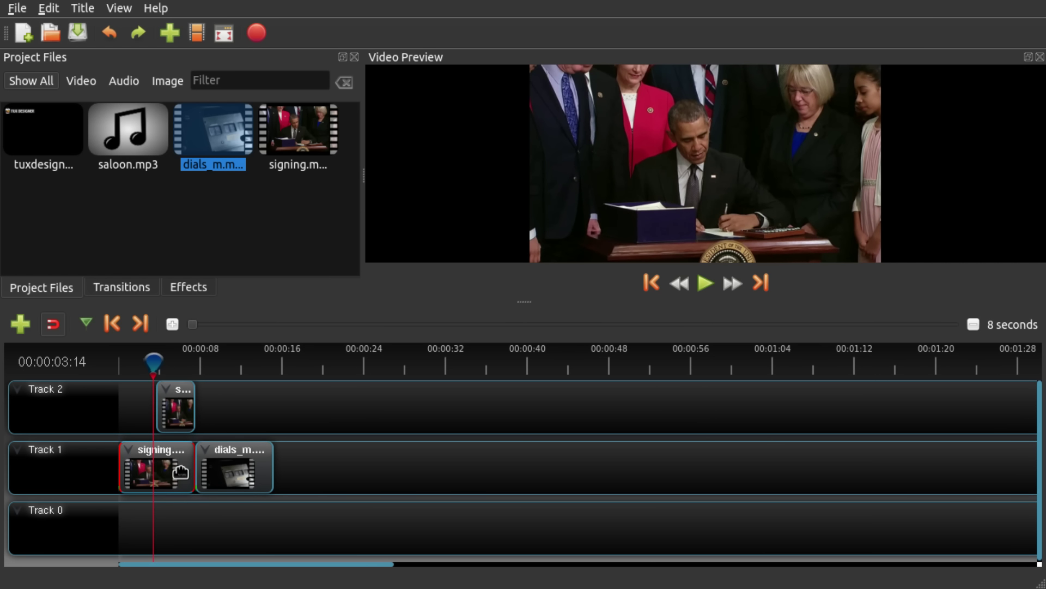
left_click(194, 464)
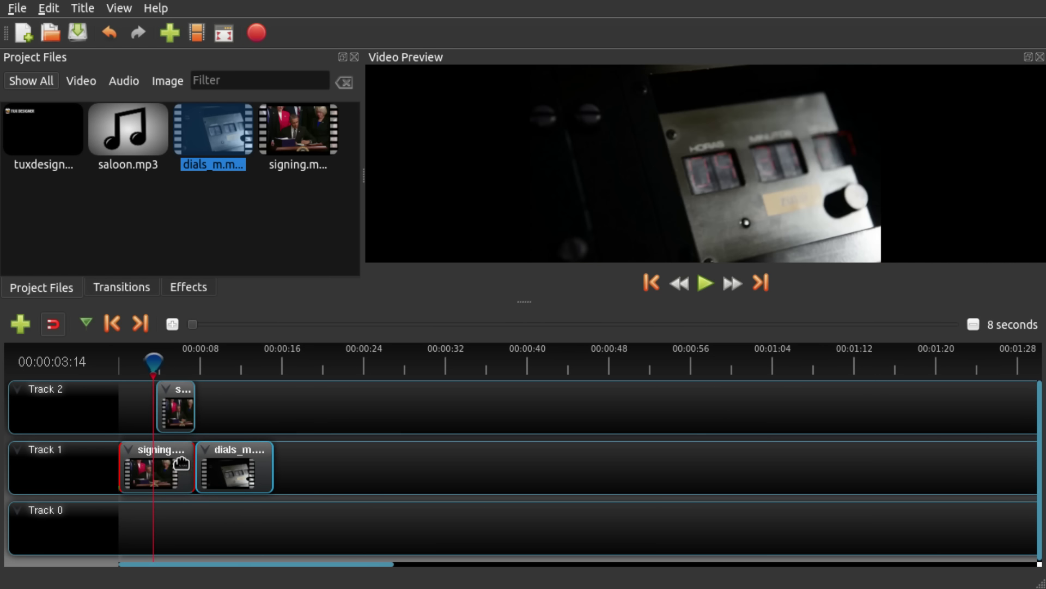
left_click_drag(211, 469, 156, 460)
left_click(187, 462)
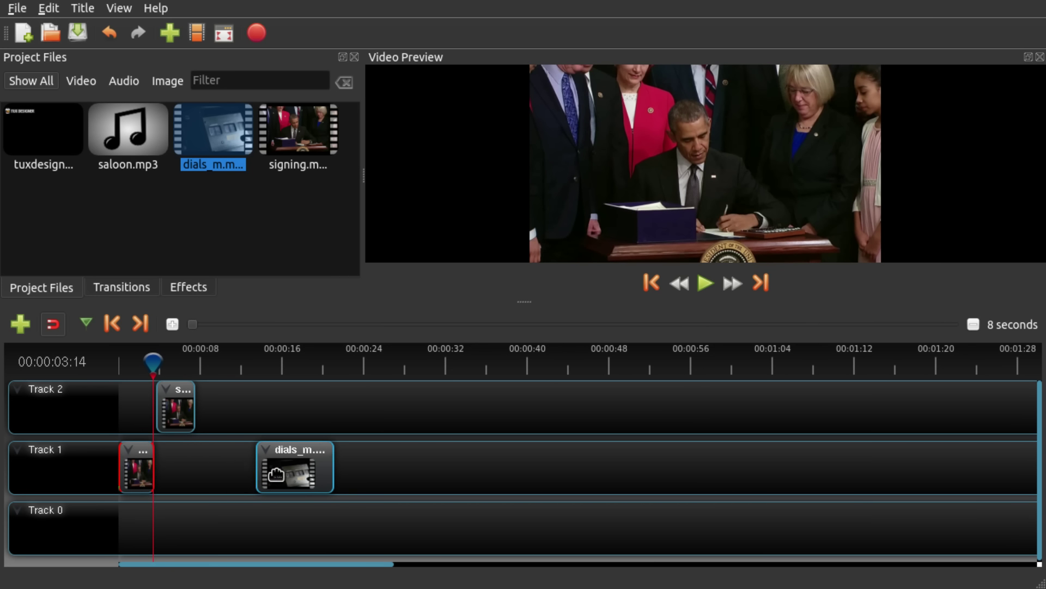
left_click_drag(276, 474, 182, 464)
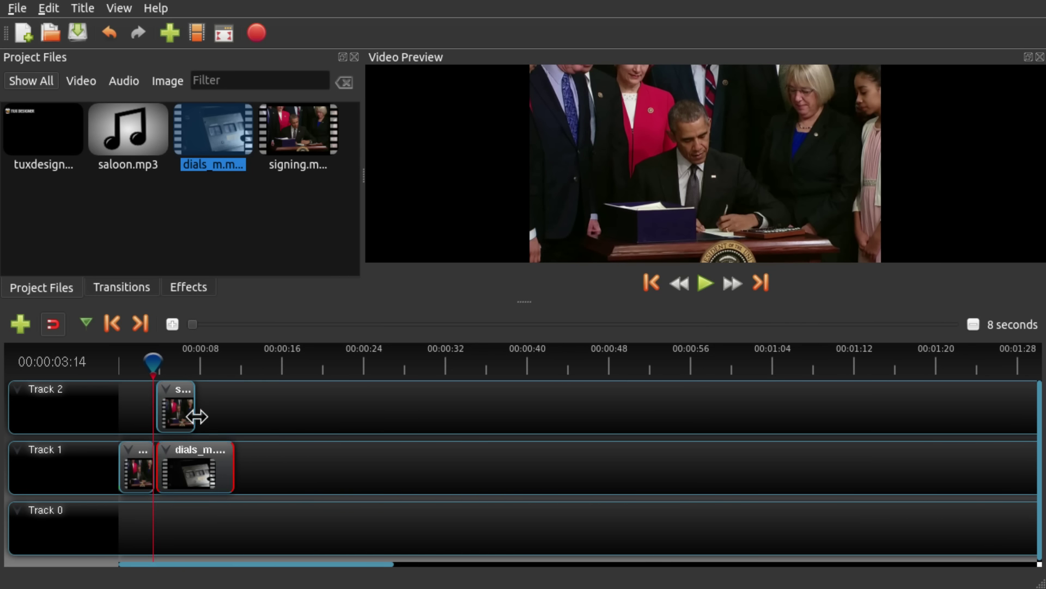
- Move the short signing piece onto Track 1 and overlap the clips to create transitions
left_click_drag(166, 400, 243, 461)
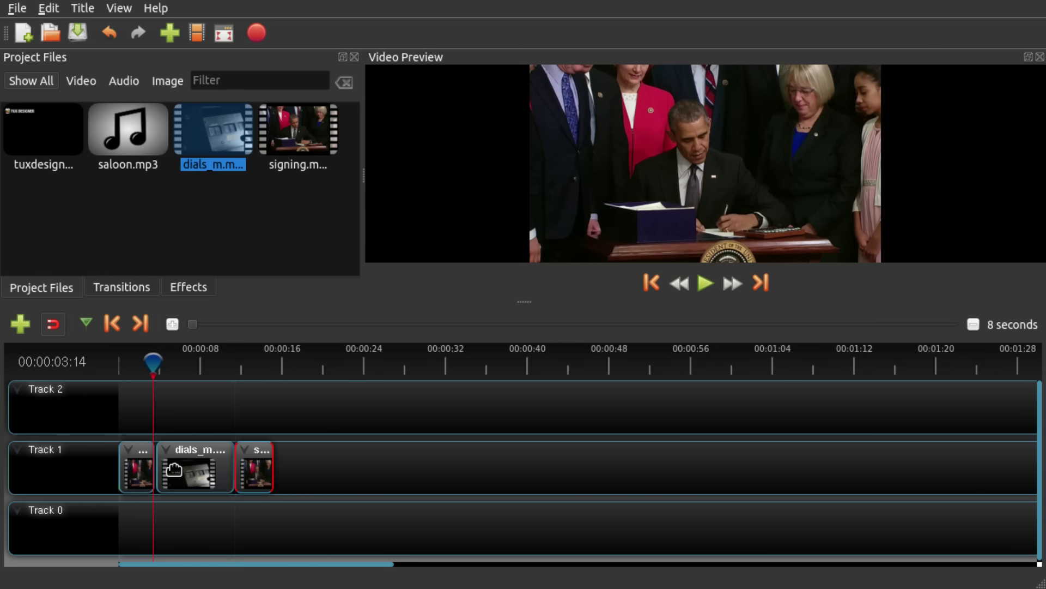
mouse_move(169, 472)
left_mouse_down()
mouse_move(130, 472)
mouse_move(174, 468)
mouse_move(164, 458)
left_mouse_up()
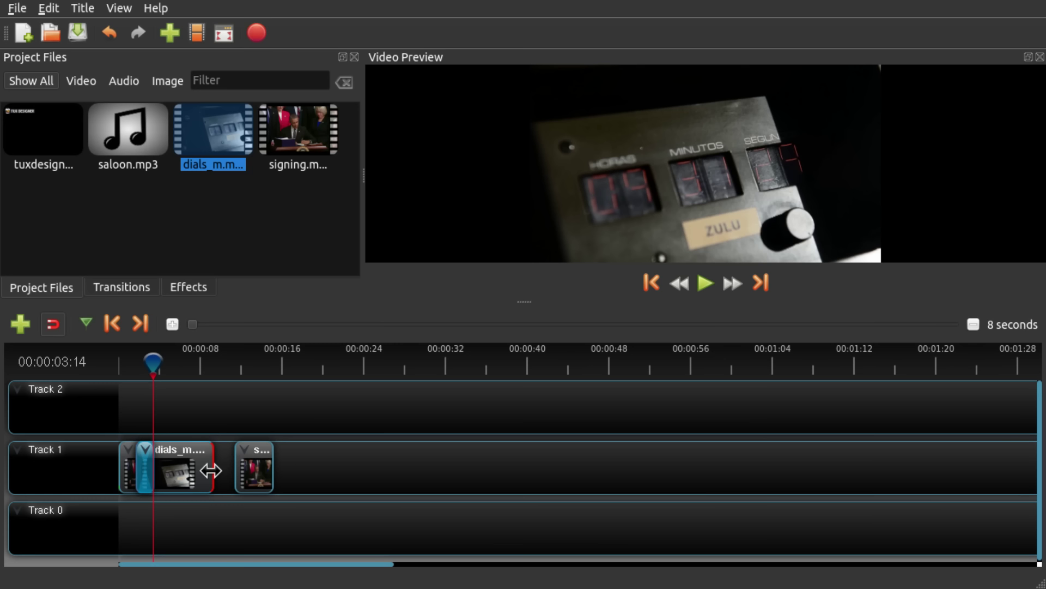
left_click_drag(256, 468, 222, 472)
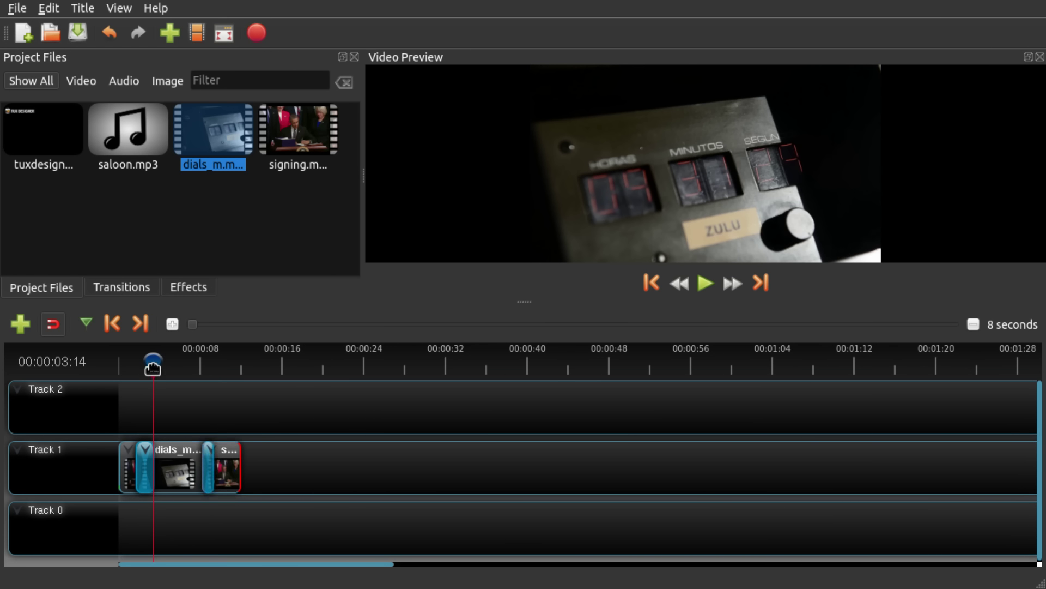
left_click_drag(152, 360, 60, 359)
- Review the edit by playing and scrubbing, then add tuxdesigner.png at the start of Track 2
key("space")
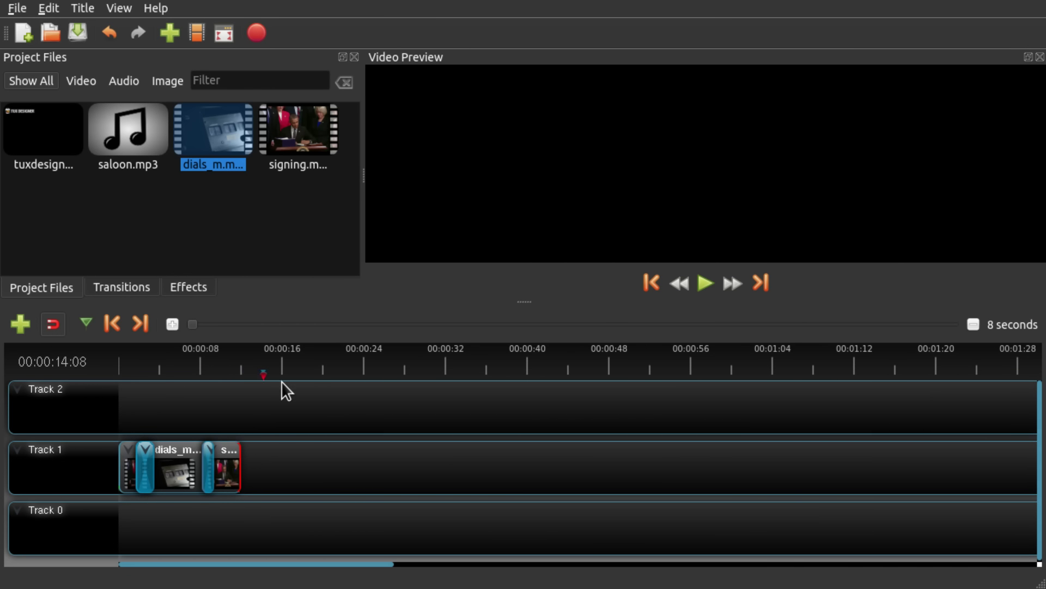
left_click(235, 358)
left_click_drag(230, 356, 193, 363)
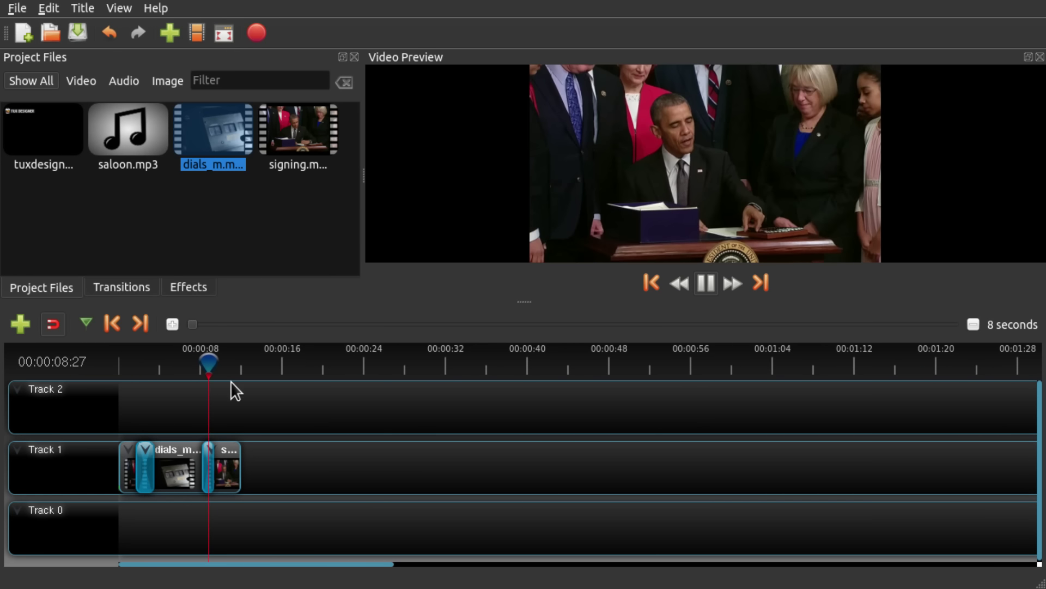
left_click(120, 362)
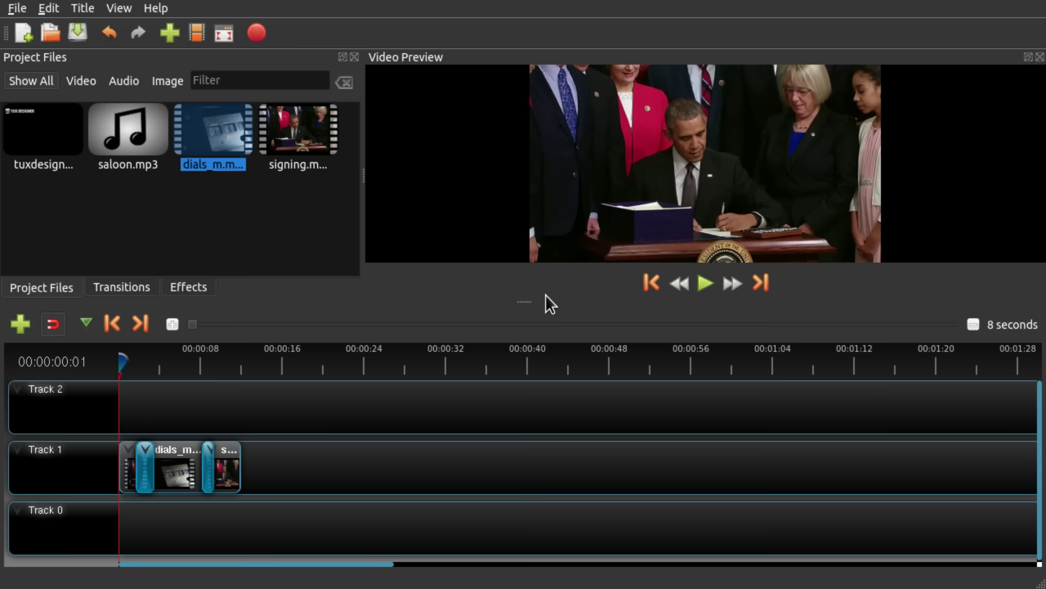
left_click_drag(530, 303, 506, 348)
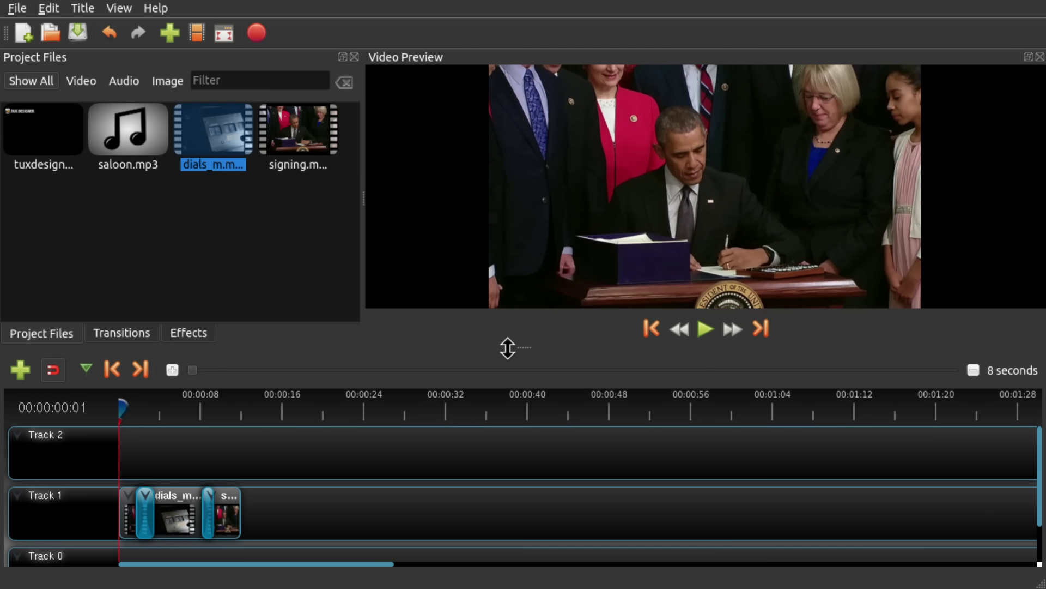
left_click_drag(51, 155, 240, 441)
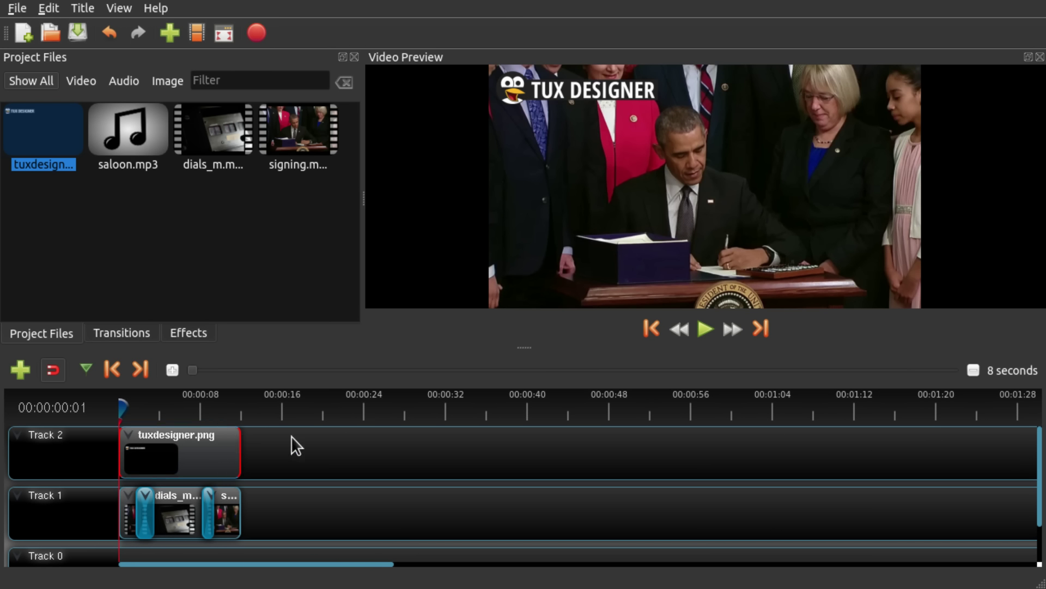
- Play back the sequence with the logo overlay and enlarge the timeline to show Track 0
key("space")
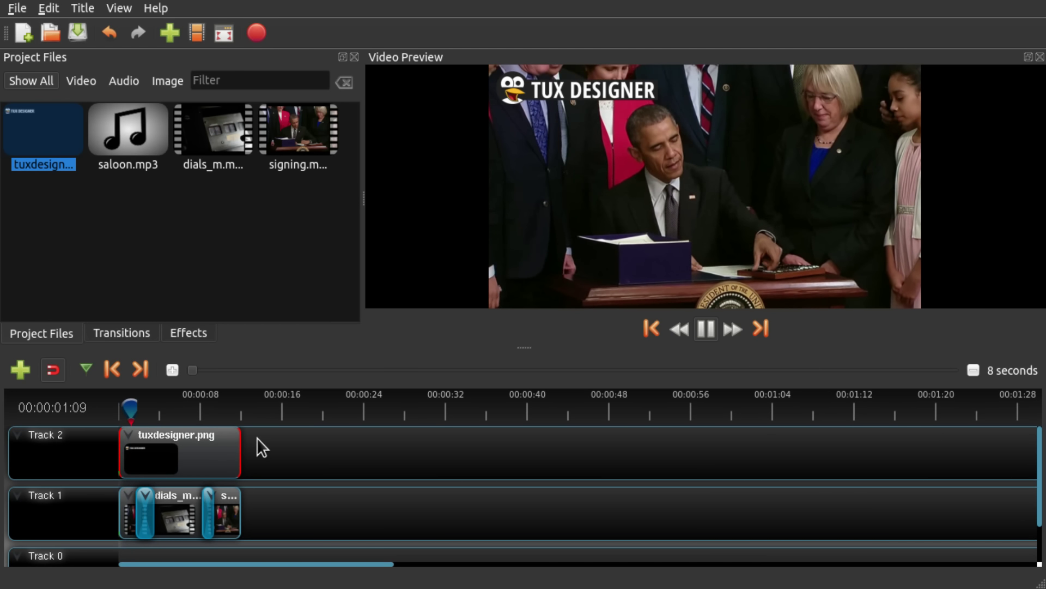
left_click_drag(524, 347, 520, 157)
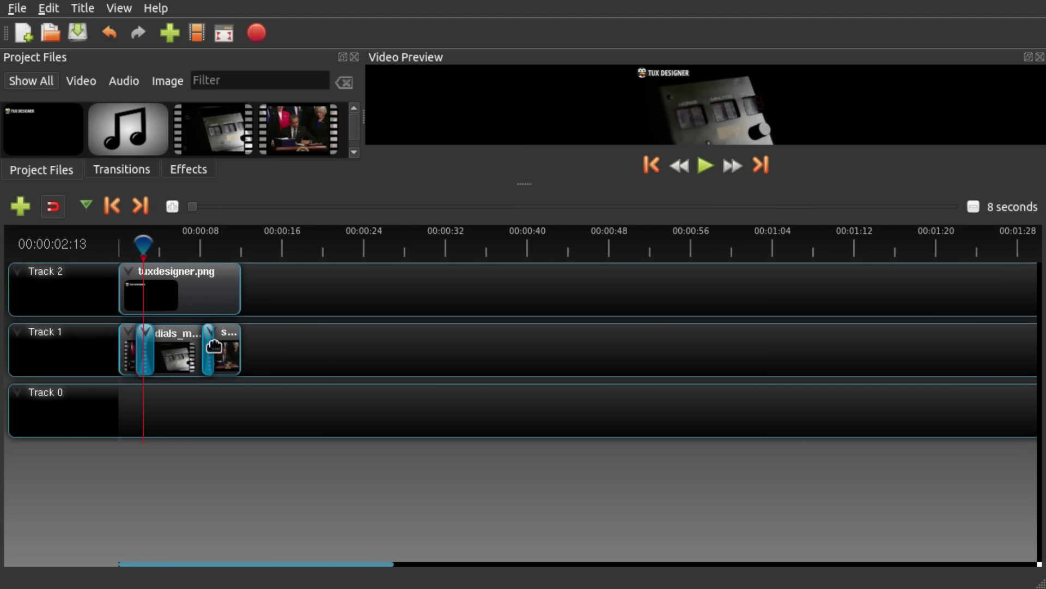
- Set Enable Audio to 0 in the last signing clip's Properties, then close the panel
right_click(232, 342)
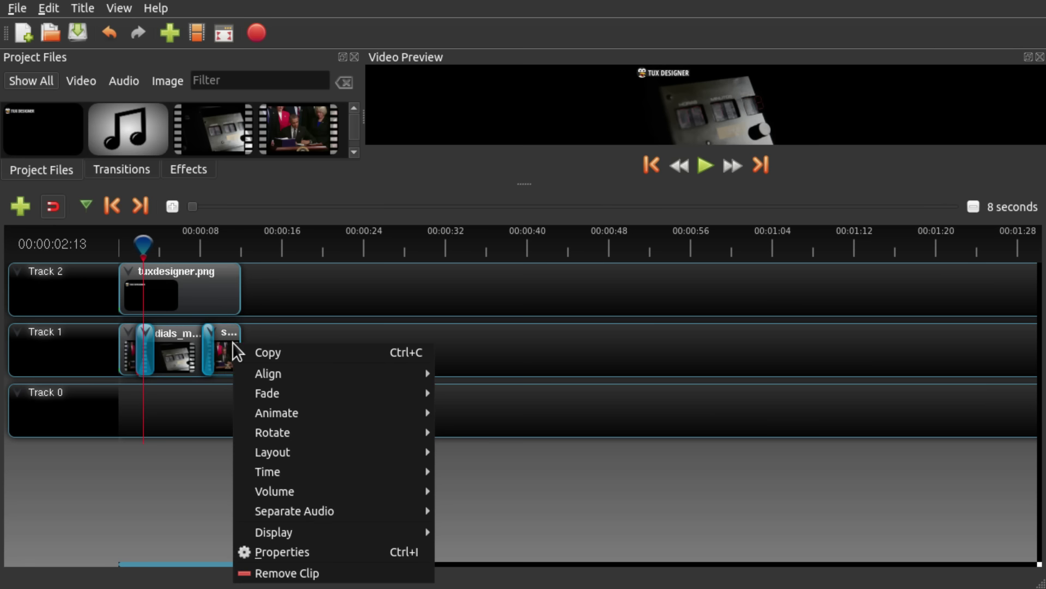
key("Escape")
right_click(224, 338)
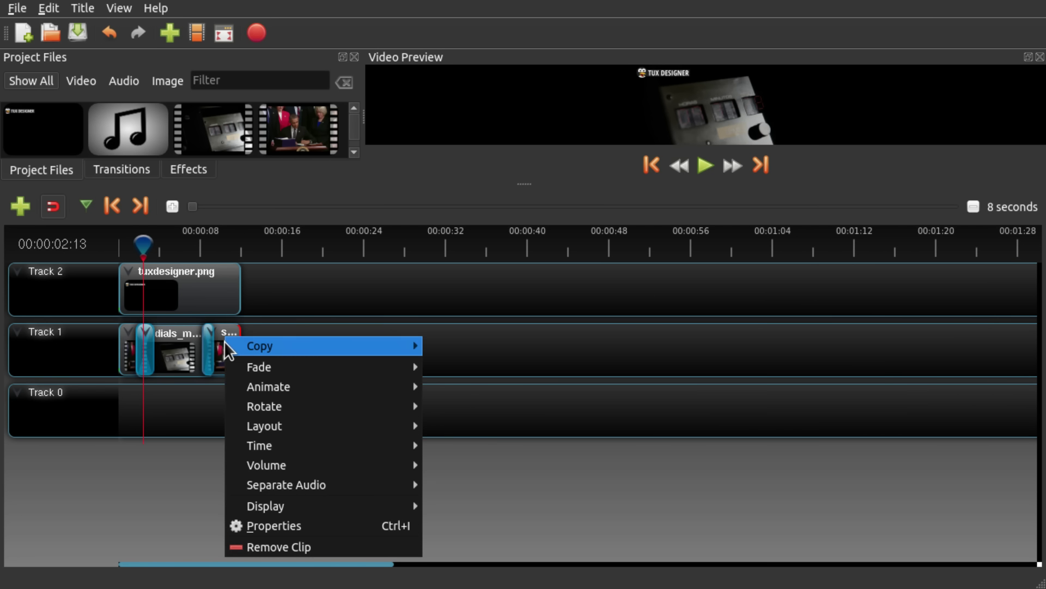
left_click(272, 520)
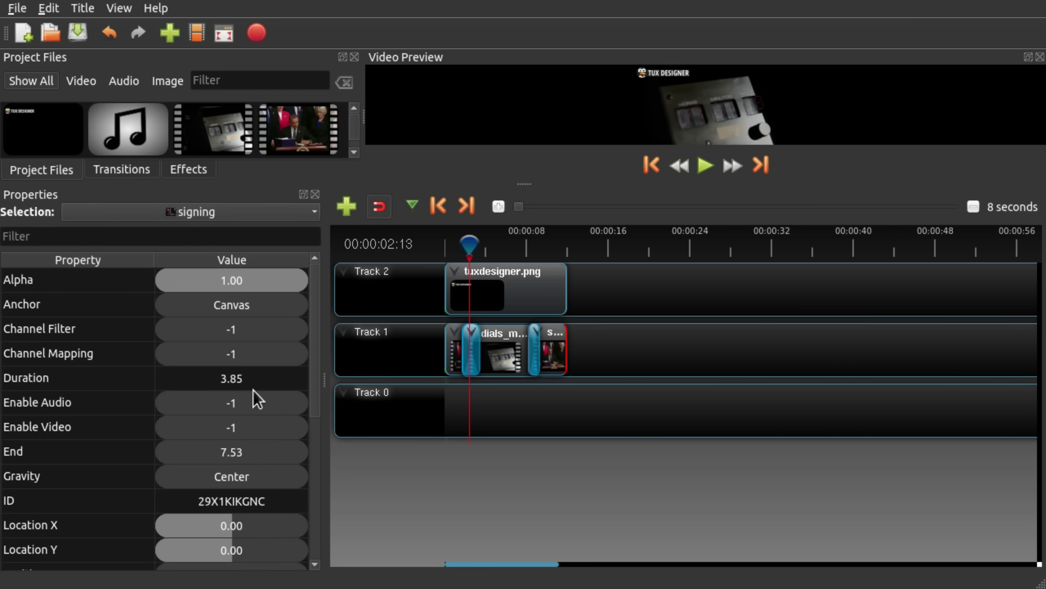
left_click(230, 403)
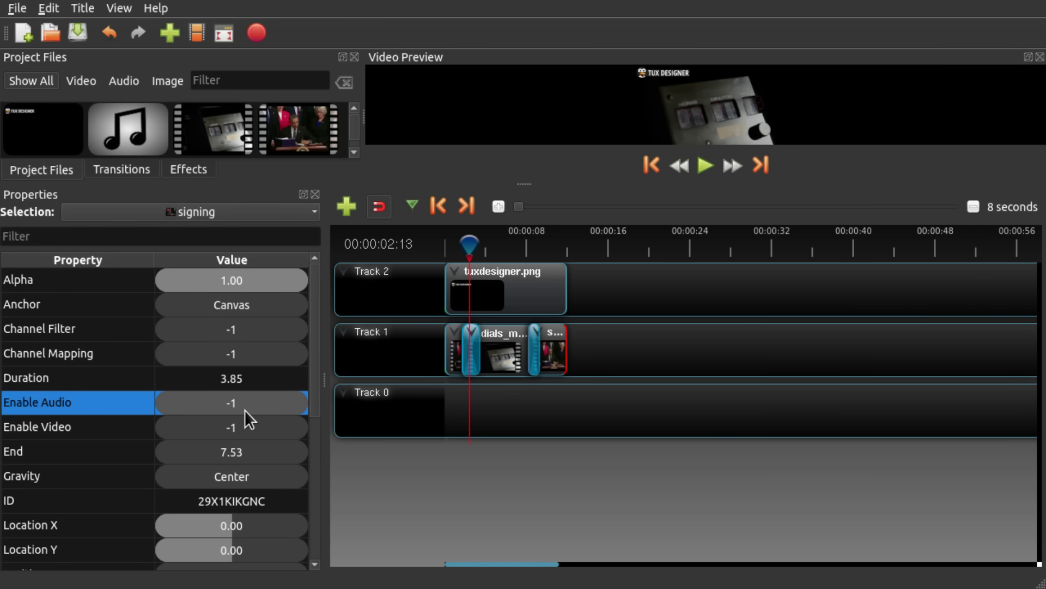
mouse_move(245, 410)
left_mouse_down()
mouse_move(304, 417)
mouse_move(226, 403)
left_mouse_up()
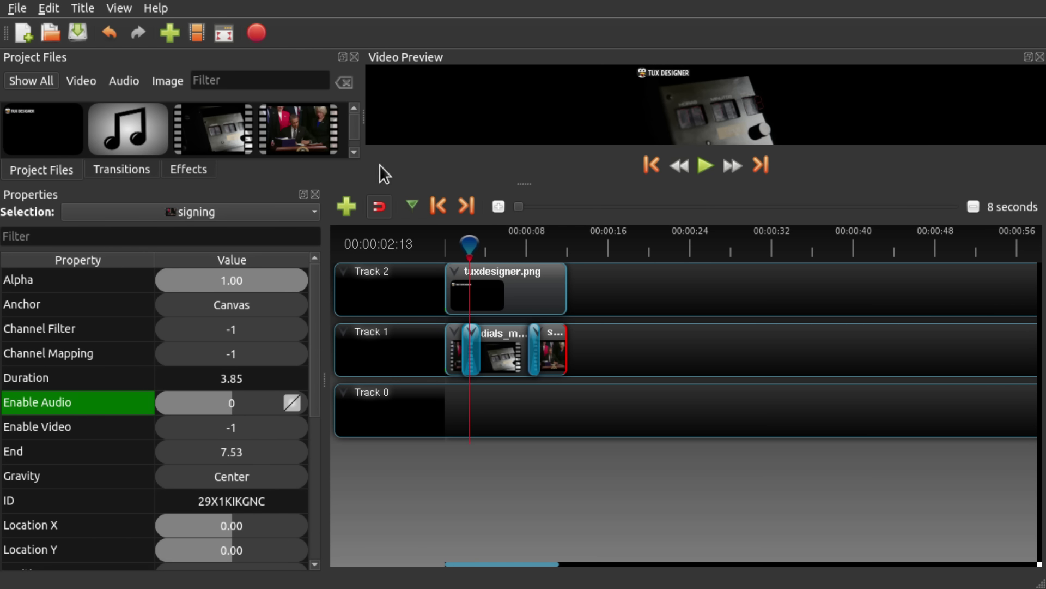
left_click(544, 388)
left_click(538, 243)
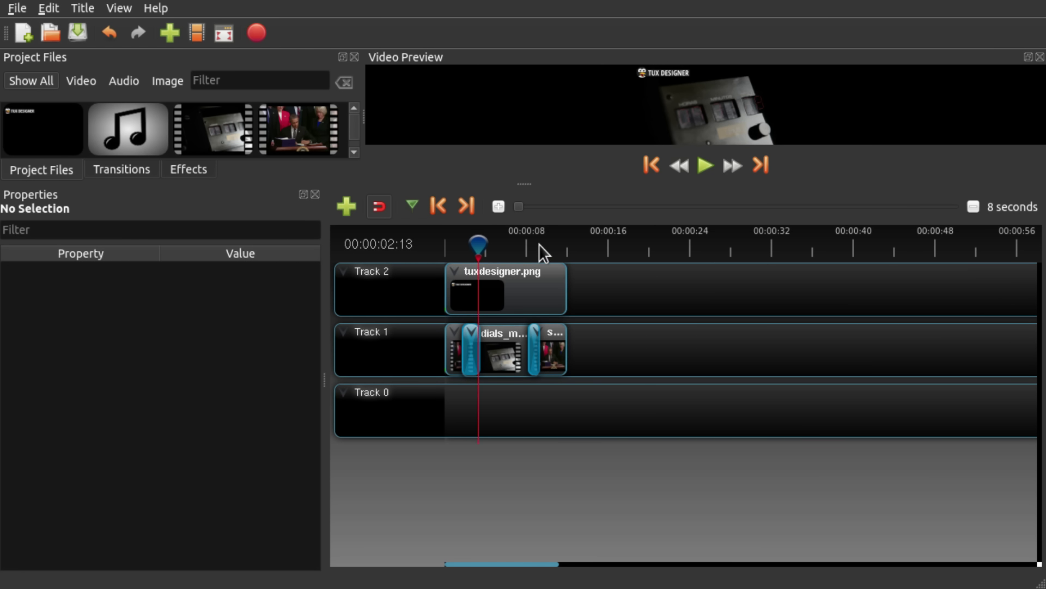
left_click(315, 194)
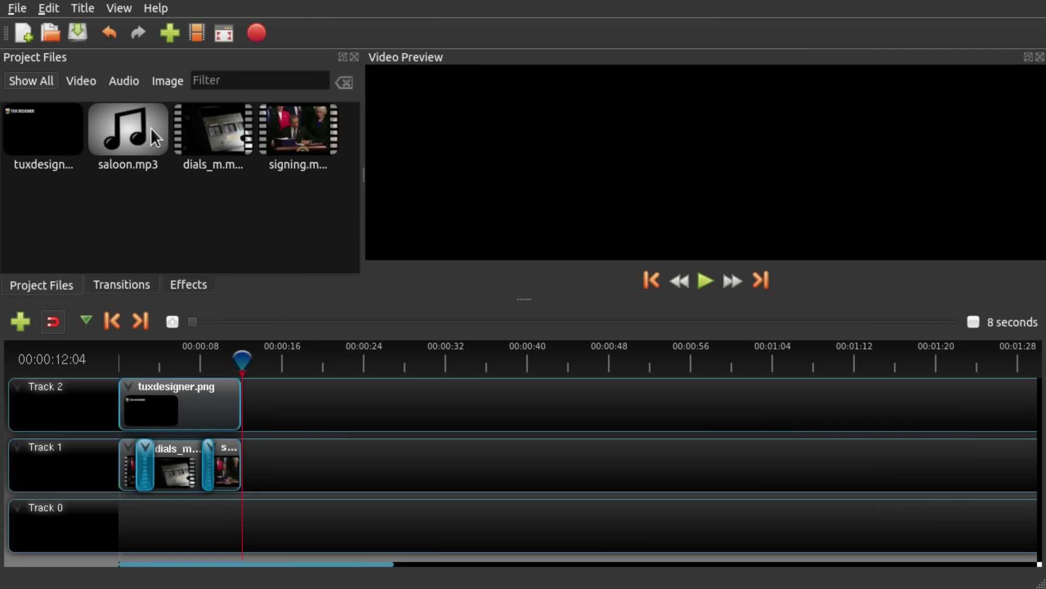
- Add saloon.mp3 at the start of Track 0 and trim its end to match the video clips
left_click(127, 355)
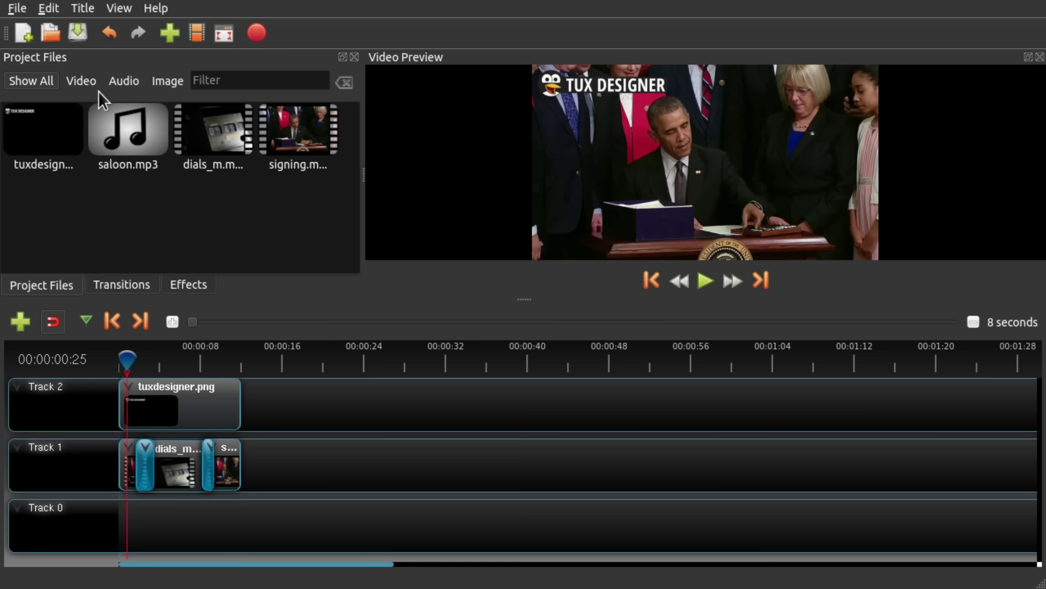
left_click_drag(124, 134, 214, 519)
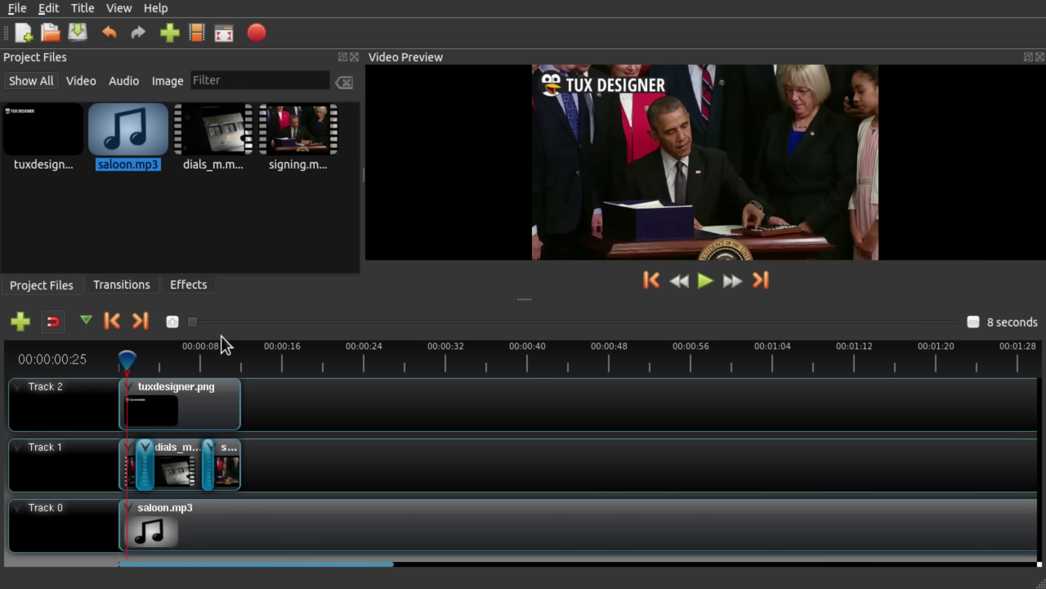
left_click_drag(208, 327, 212, 326)
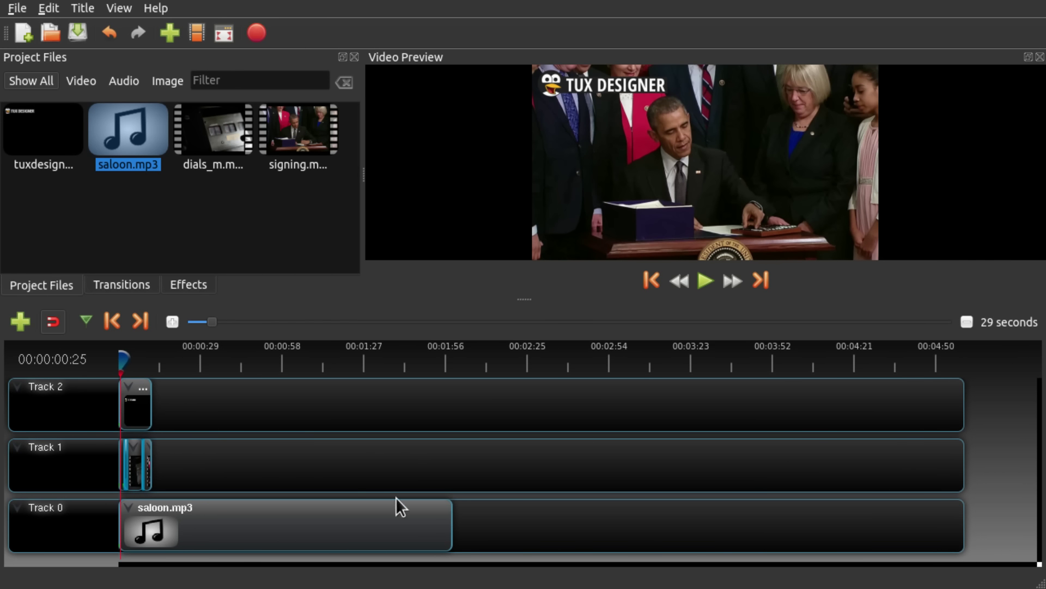
left_click_drag(447, 527, 162, 515)
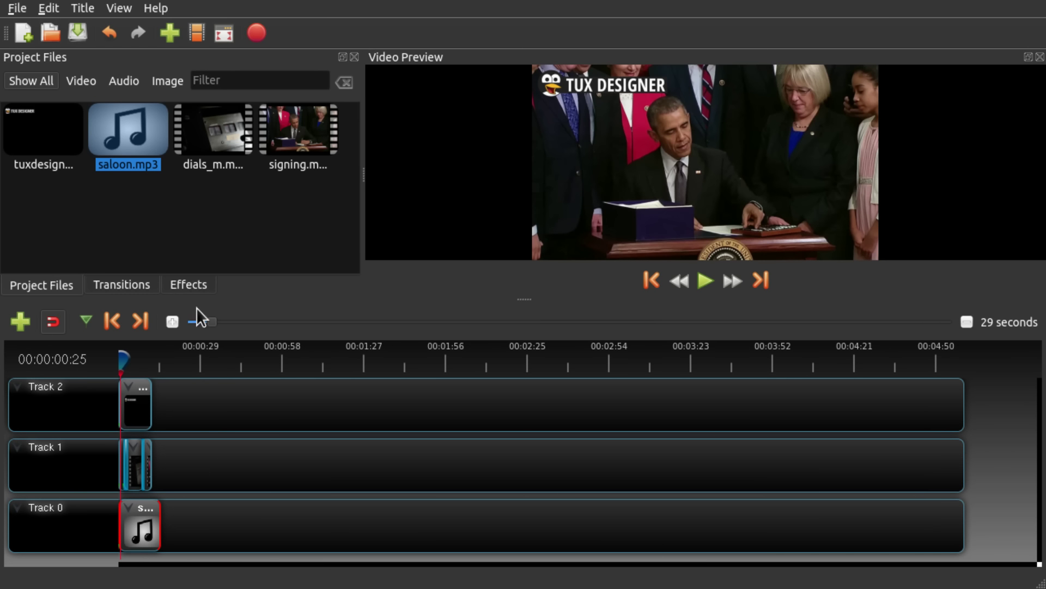
left_click_drag(214, 324, 139, 324)
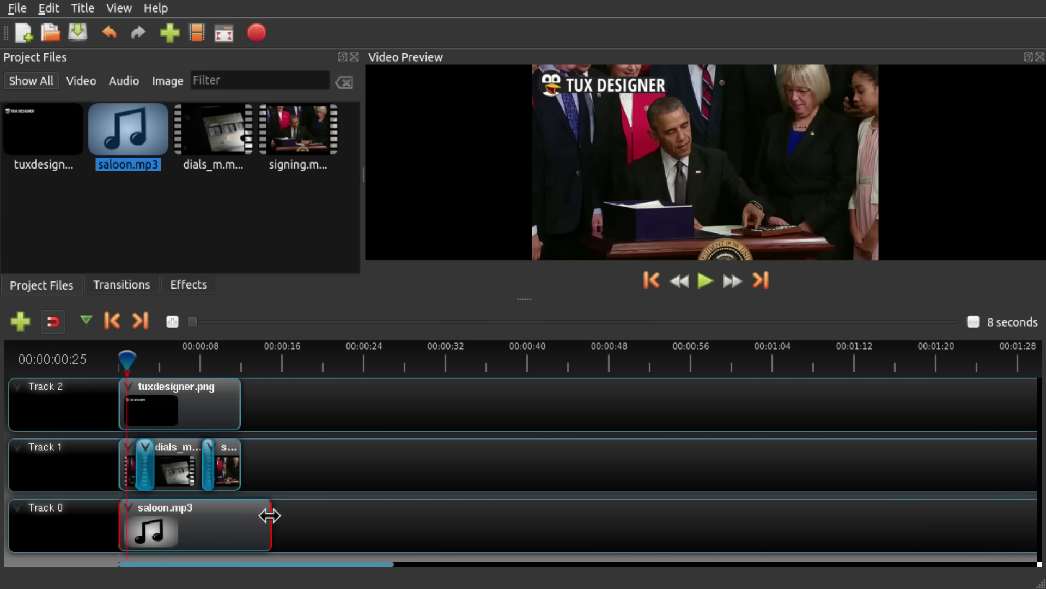
left_click_drag(270, 514, 235, 526)
- Name the export openshottest and export with Simple settings: MP4 h.264, HD 720p 30 fps, High
left_click(215, 533)
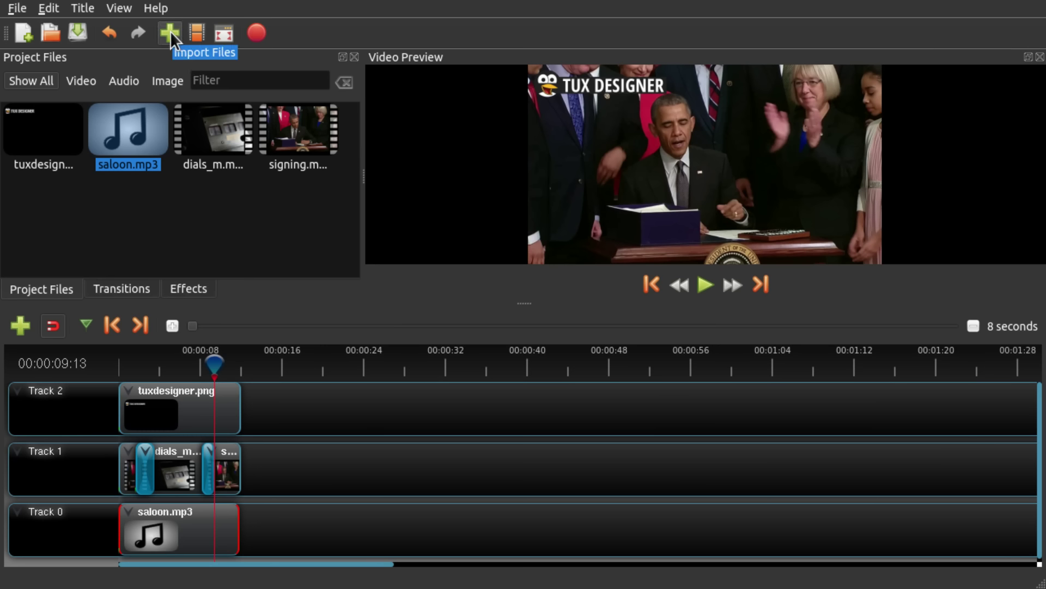
left_click(255, 33)
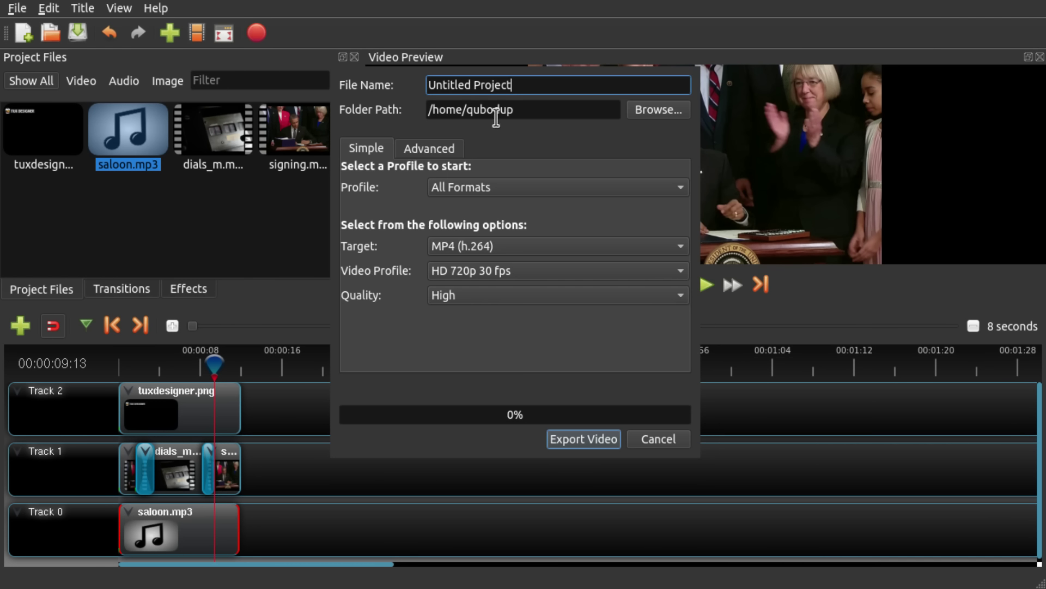
left_click_drag(542, 82, 379, 70)
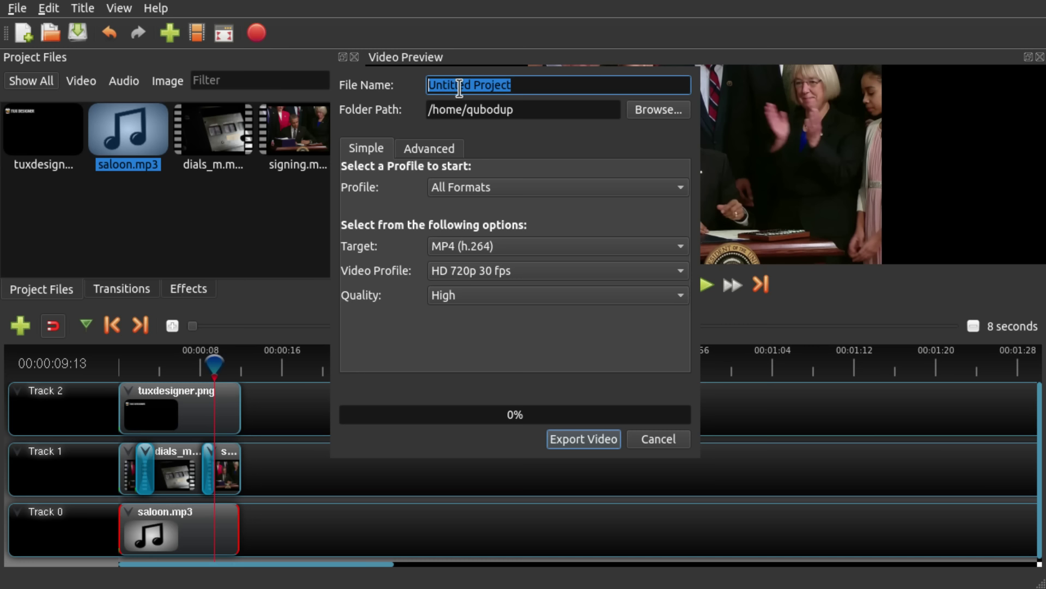
type("openshottest")
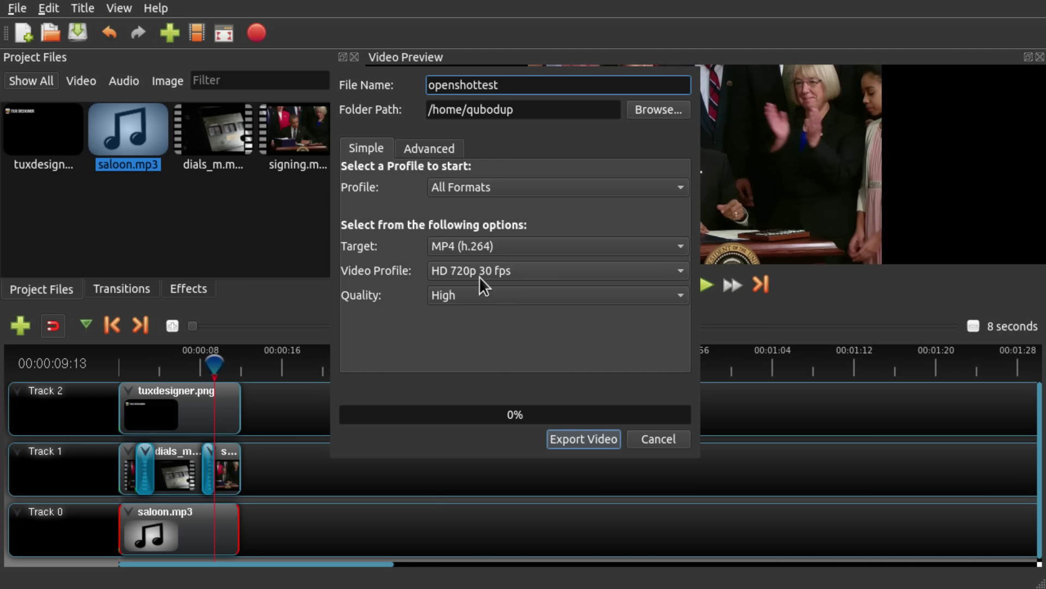
left_click(436, 150)
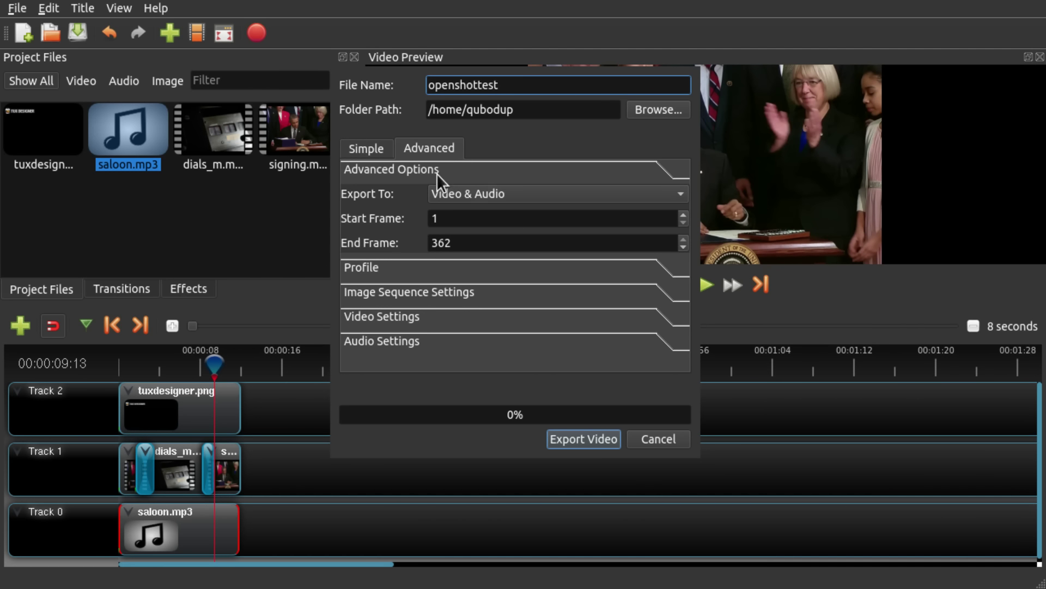
left_click(366, 148)
left_click(556, 438)
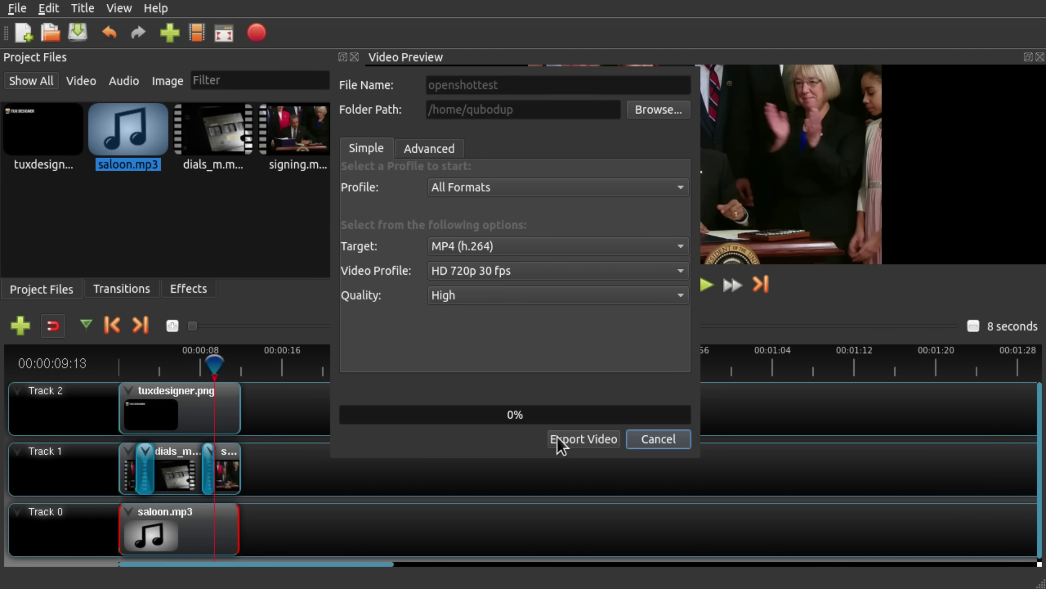
- Confirm openshottest.mp4 (16 M) is listed in the project folder, then close the file manager
key("alt+Tab")
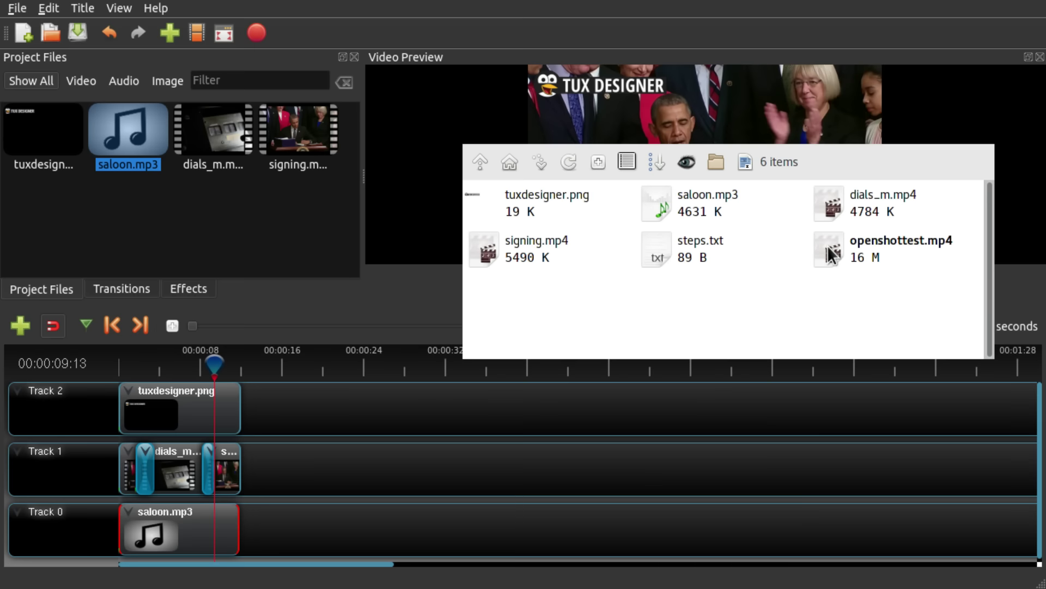
key("alt+F4")
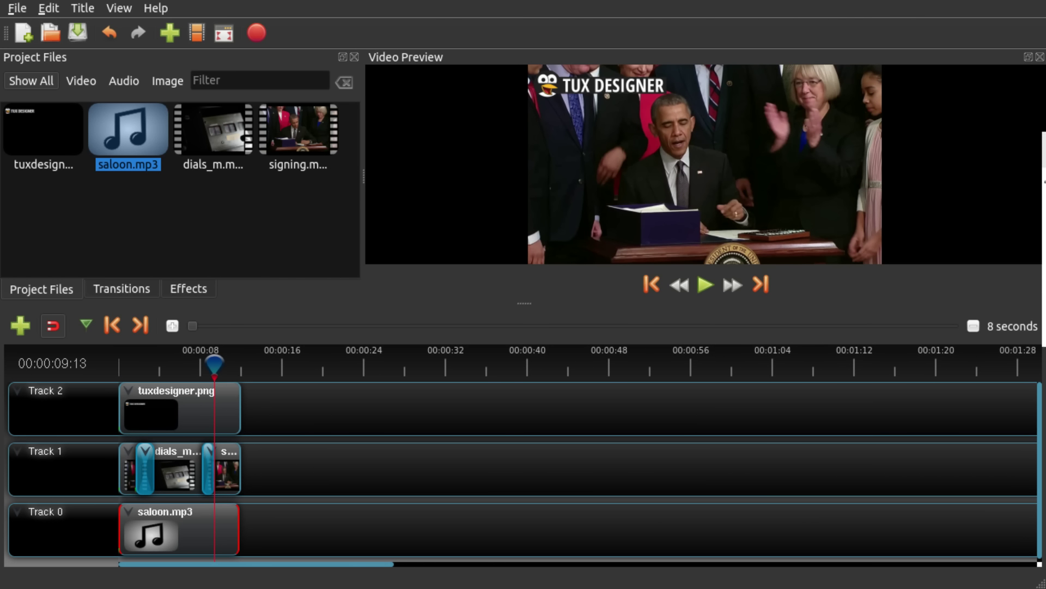
- Preview the logo watermark at about 3 s and 11 s, then select the tuxdesigner.png clip
left_click(153, 368)
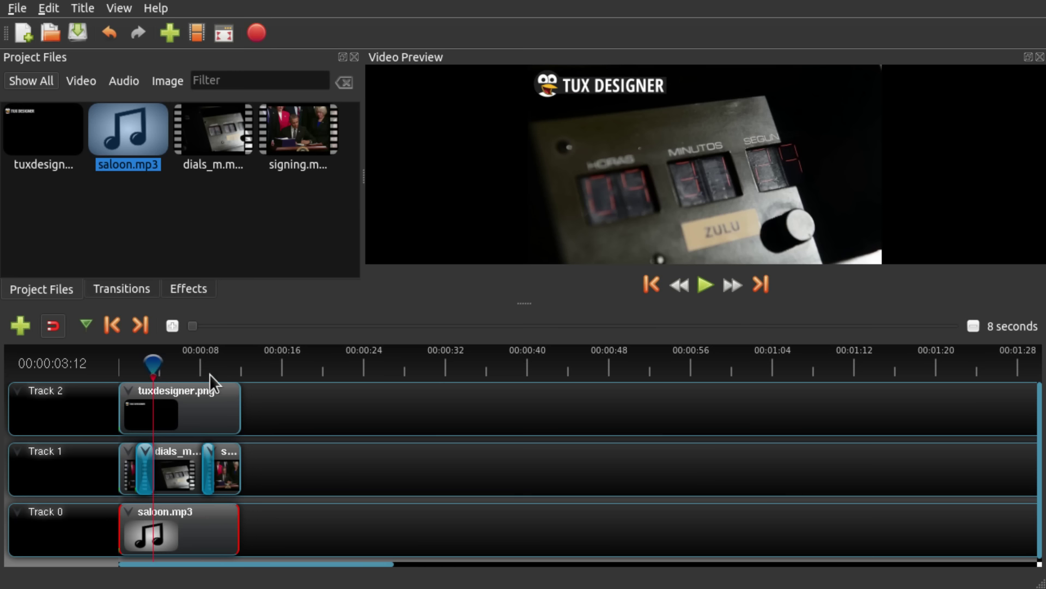
left_click(231, 369)
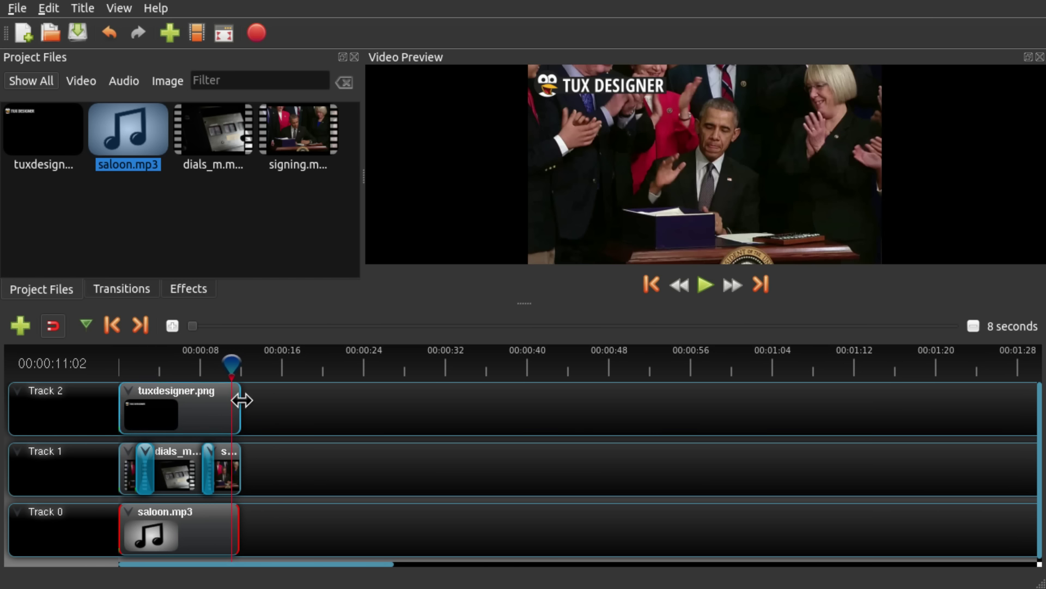
left_click(214, 406)
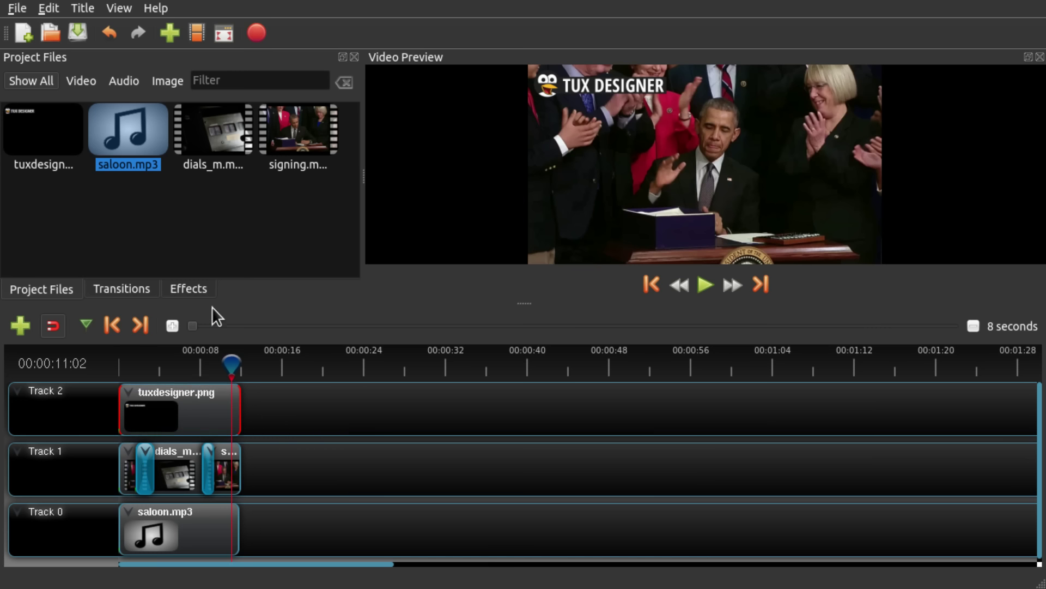
- Enlarge the timeline and inspect the logo and signing clip properties, confirming Enable Audio is 0
left_click_drag(516, 297, 568, 154)
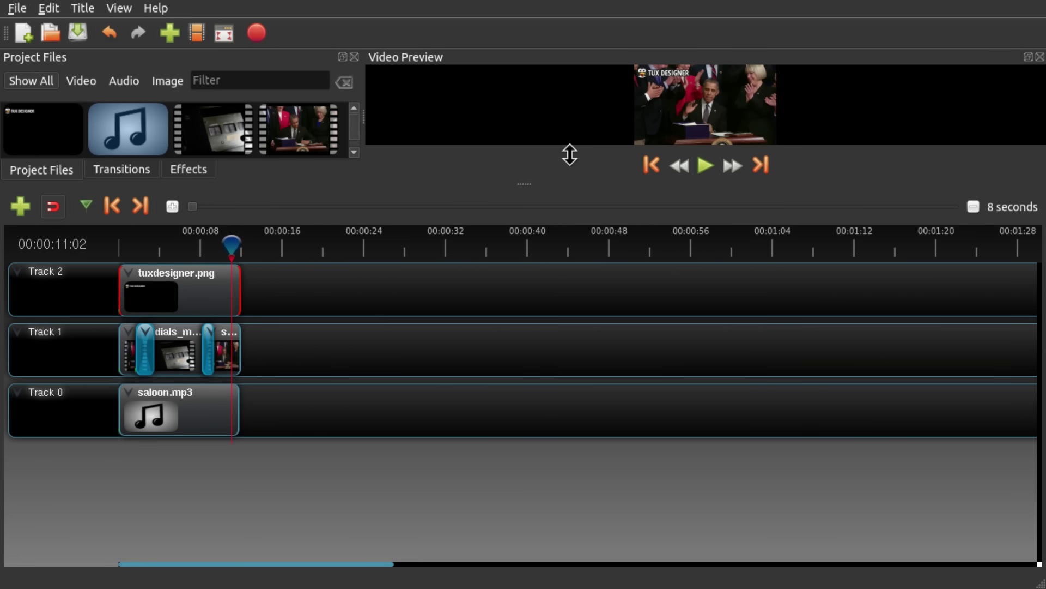
right_click(226, 277)
left_click(256, 481)
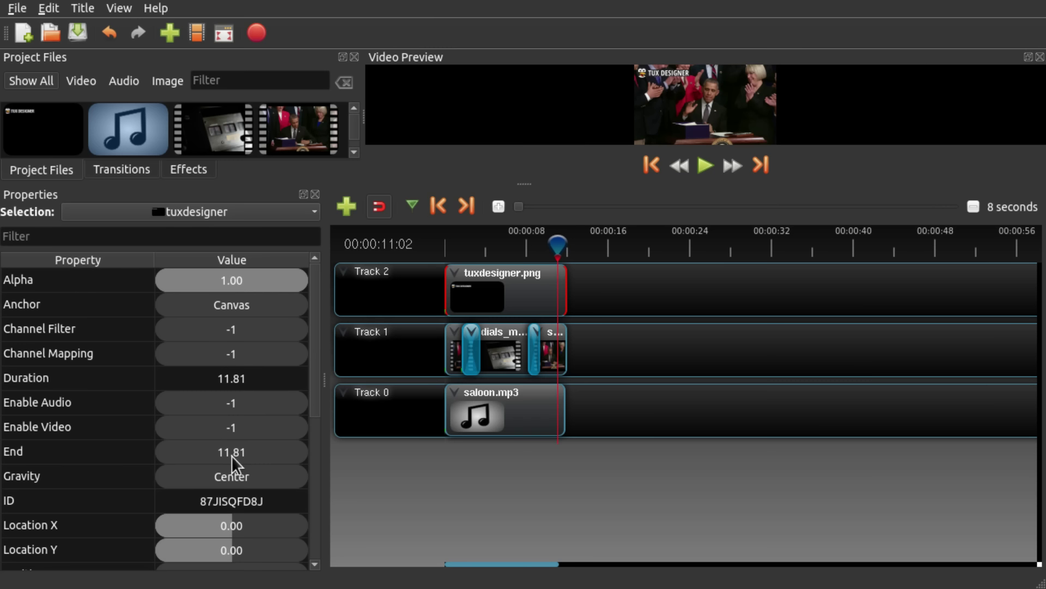
left_click(557, 342)
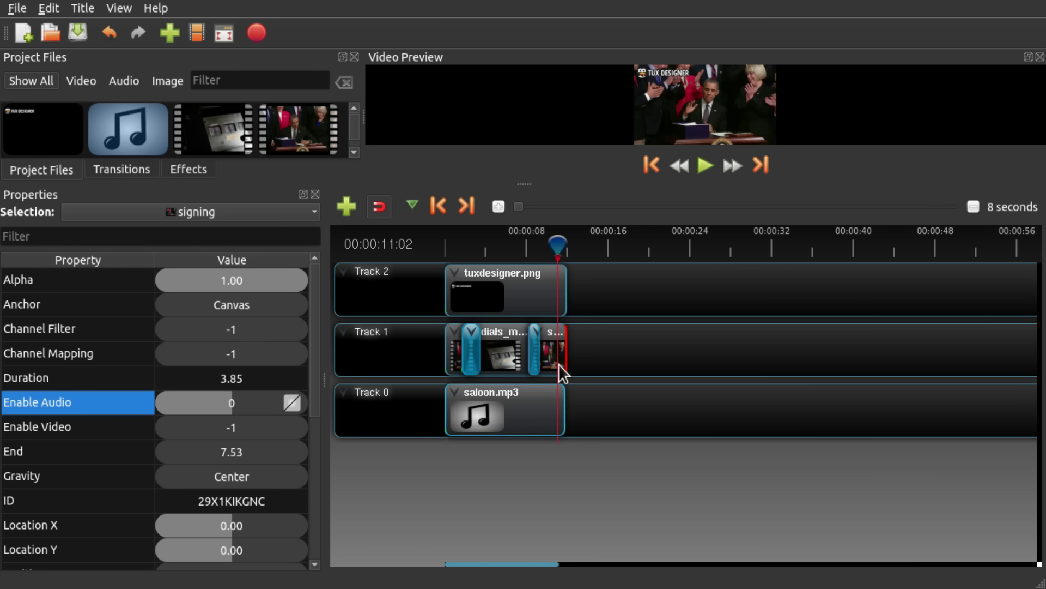
left_click_drag(520, 208, 434, 258)
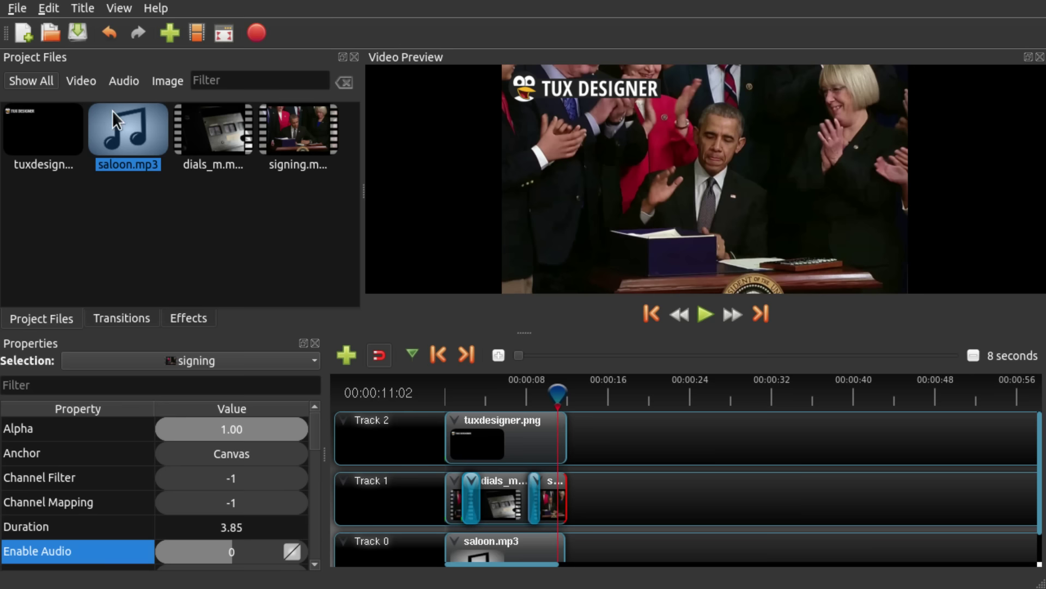
- Look through the Transitions and Effects lists, ending scrolled down the Transitions list
left_click(124, 319)
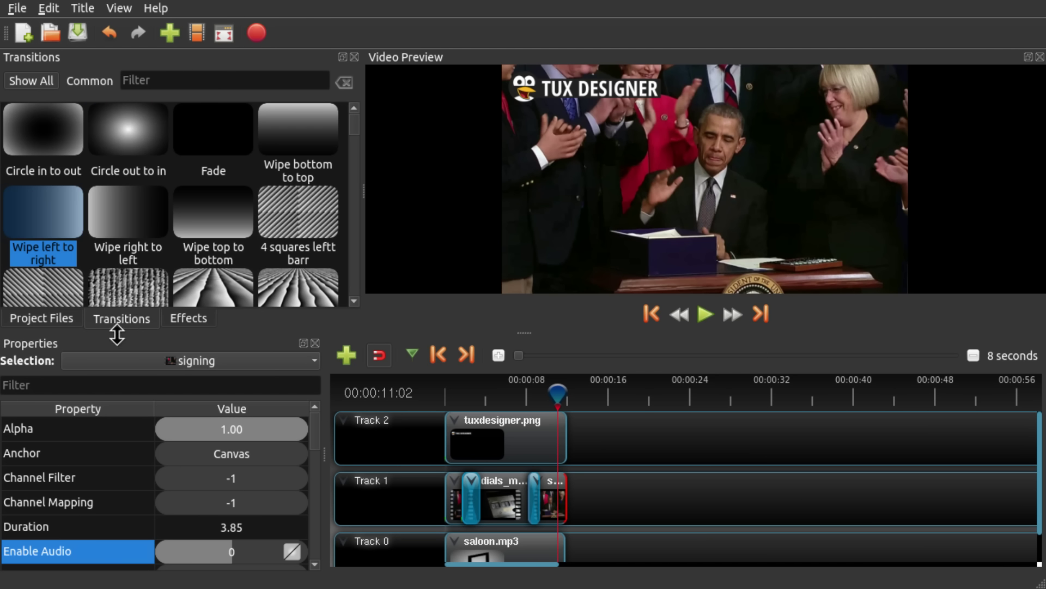
left_click(188, 319)
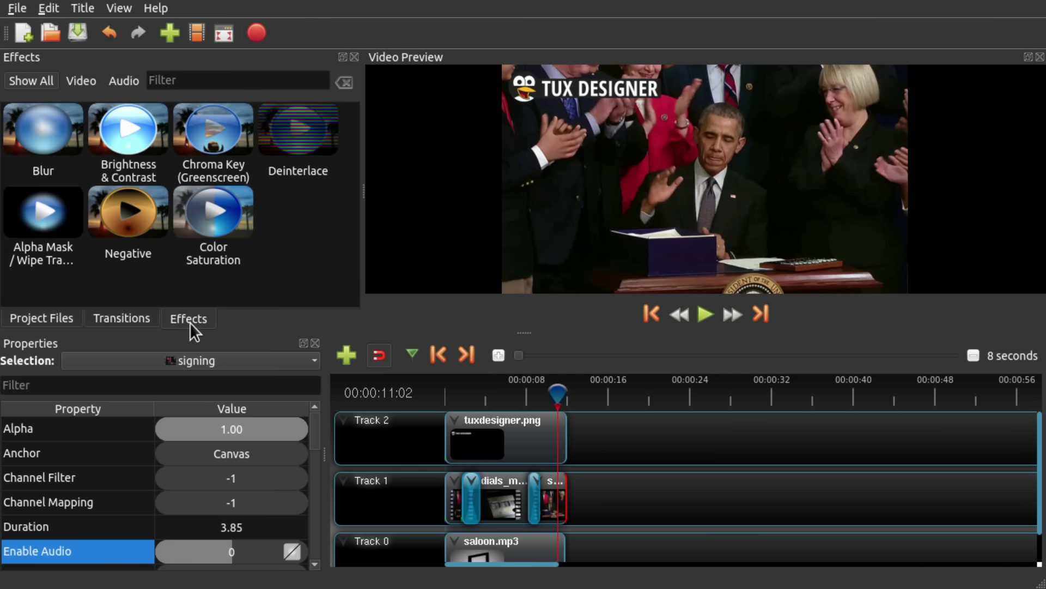
left_click(111, 315)
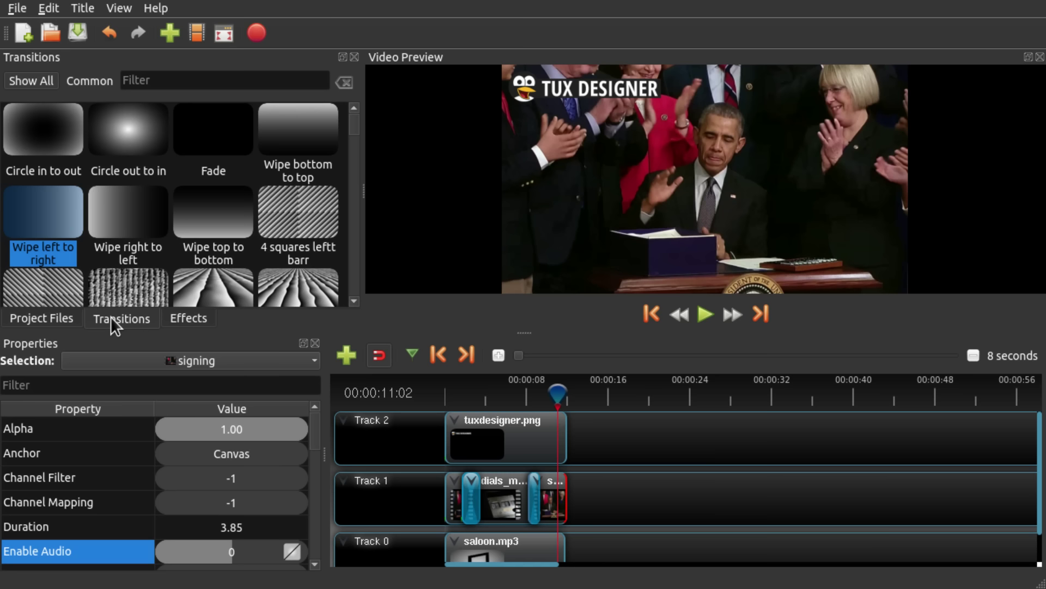
left_click_drag(352, 127, 336, 289)
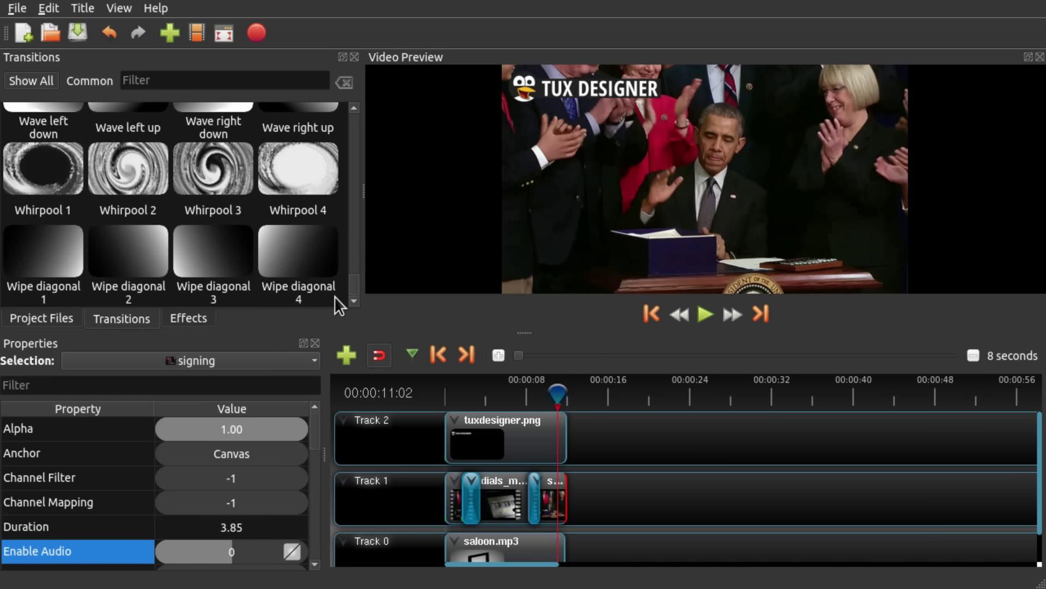
- Try the Zoom to Clapboard and Dissolving Text animated titles, dismissing both Blender-missing errors
left_click(119, 10)
mouse_move(81, 9)
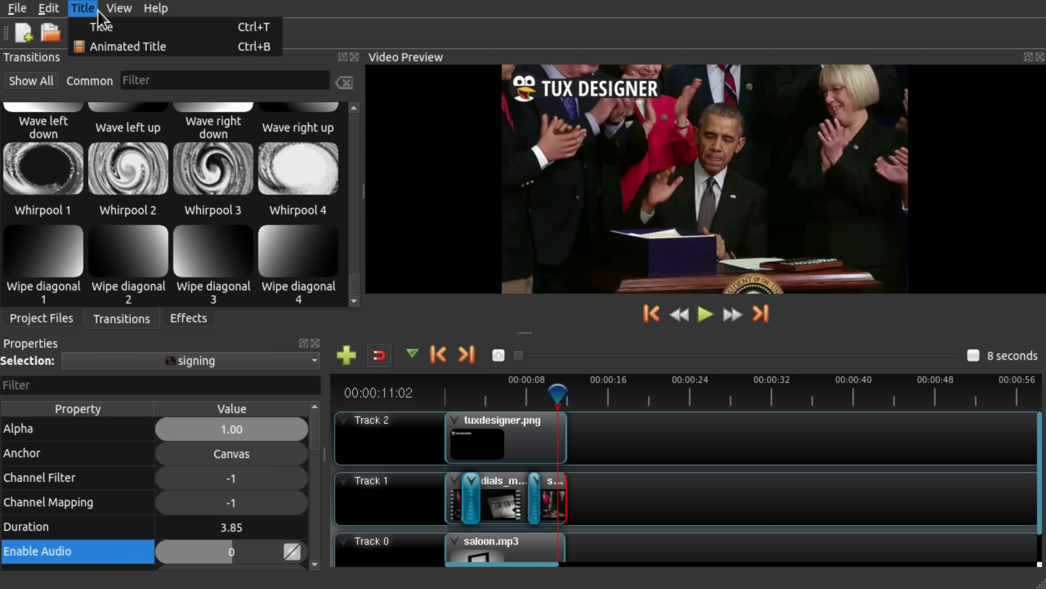
left_click(145, 46)
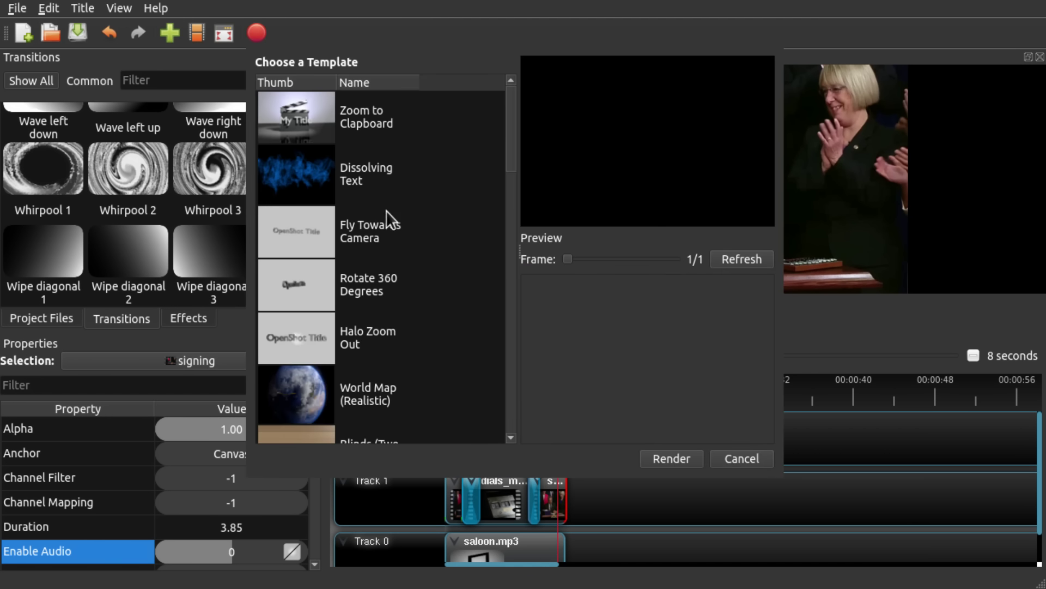
left_click(358, 115)
left_click(362, 181)
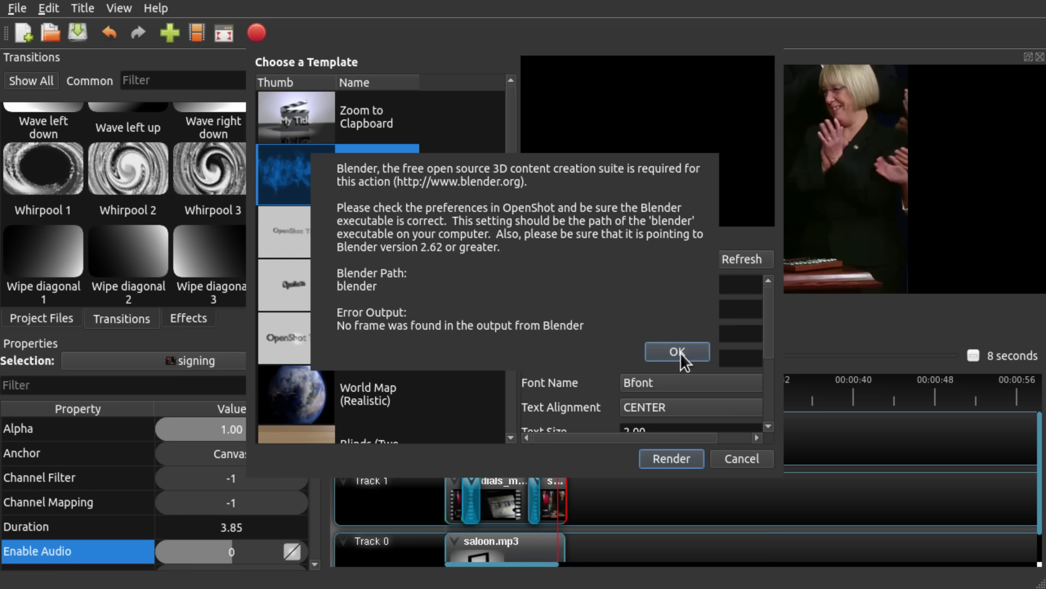
left_click(679, 353)
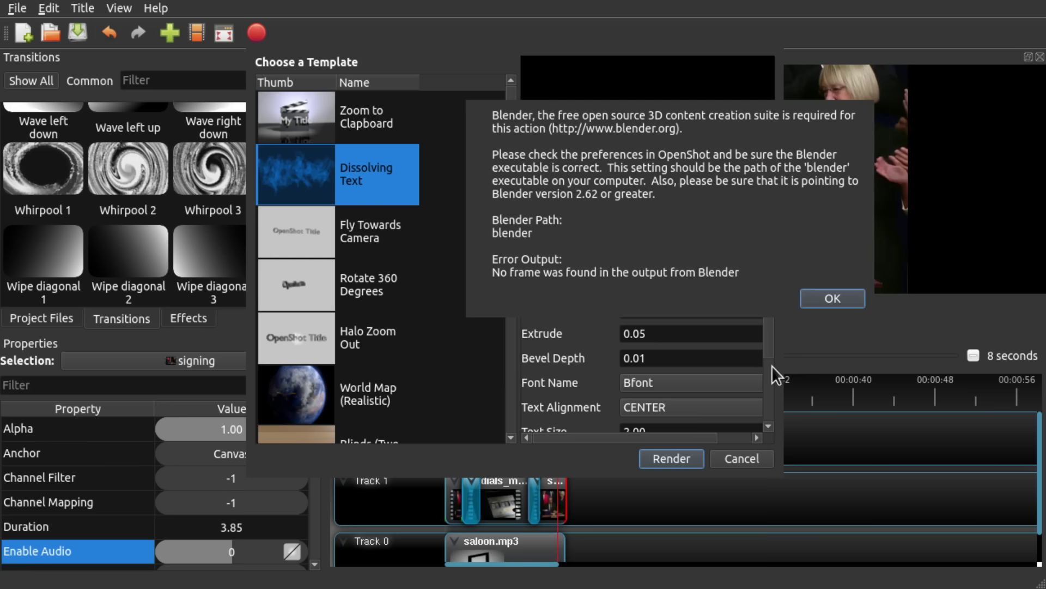
left_click(833, 299)
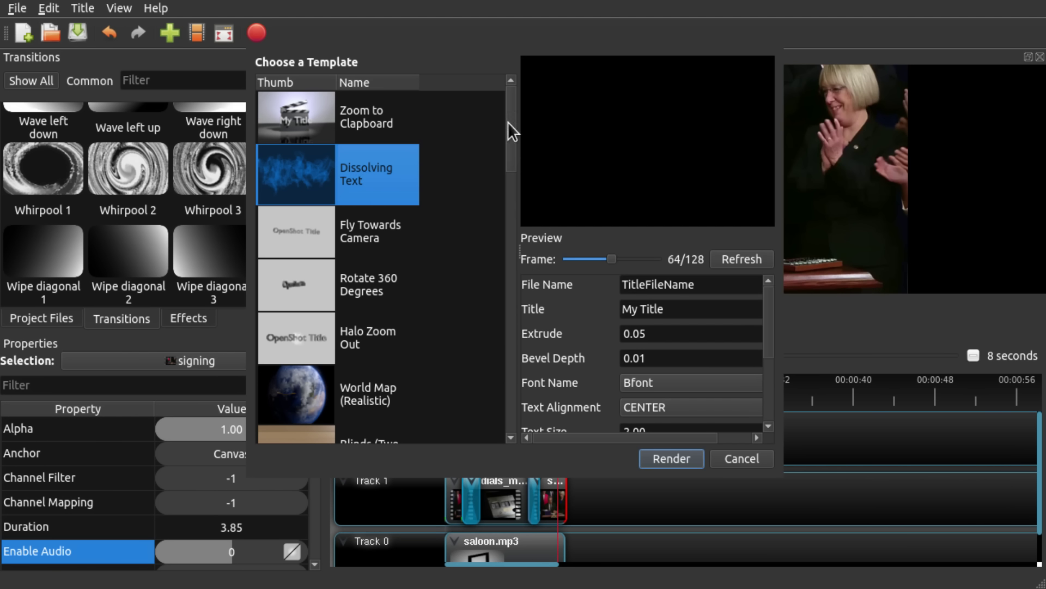
left_click_drag(510, 124, 509, 400)
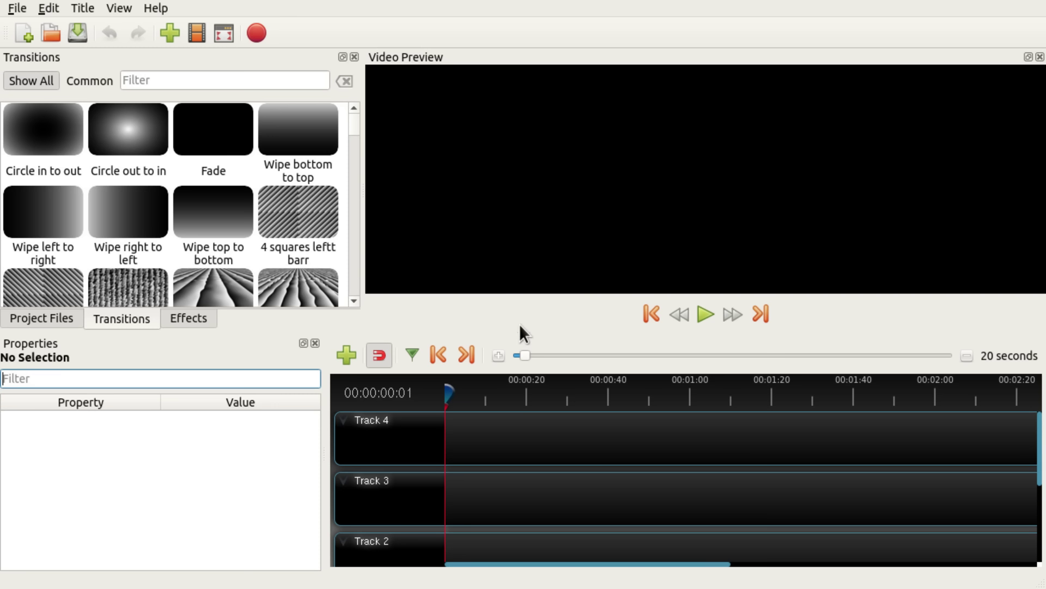
- Scrub the playhead to 51 s and back to start, enlarge the timeline, and hide Properties
left_click_drag(443, 420, 714, 406)
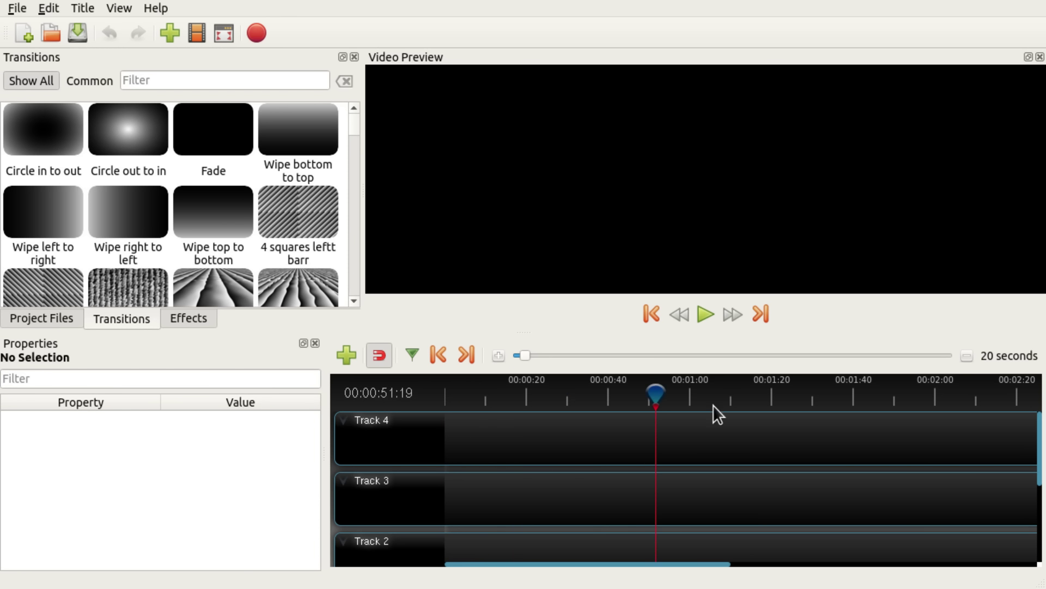
left_click(441, 360)
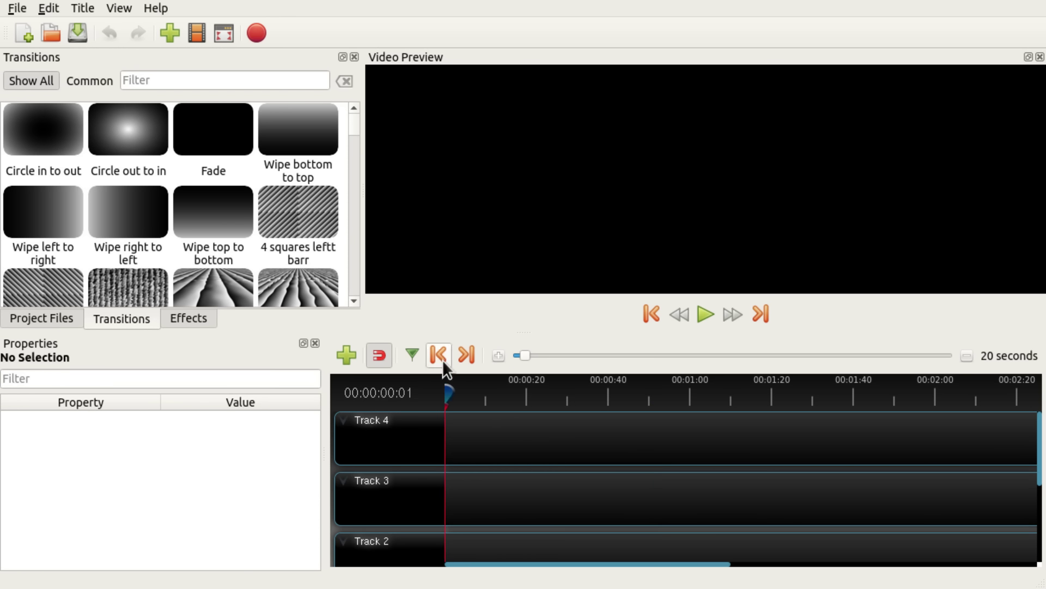
left_click_drag(507, 331, 528, 264)
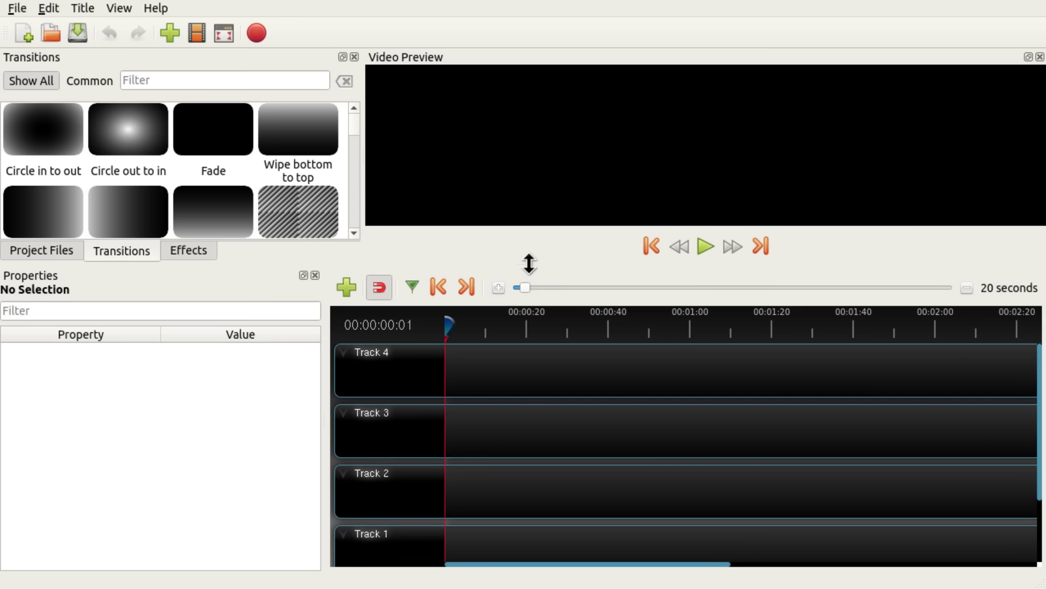
left_click(314, 274)
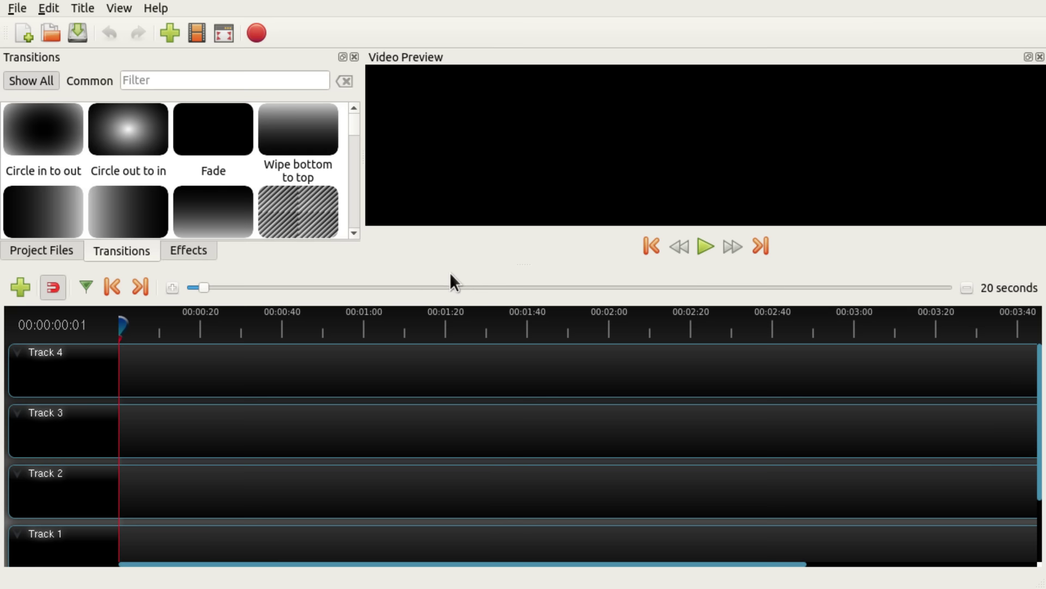
left_click_drag(451, 266, 448, 301)
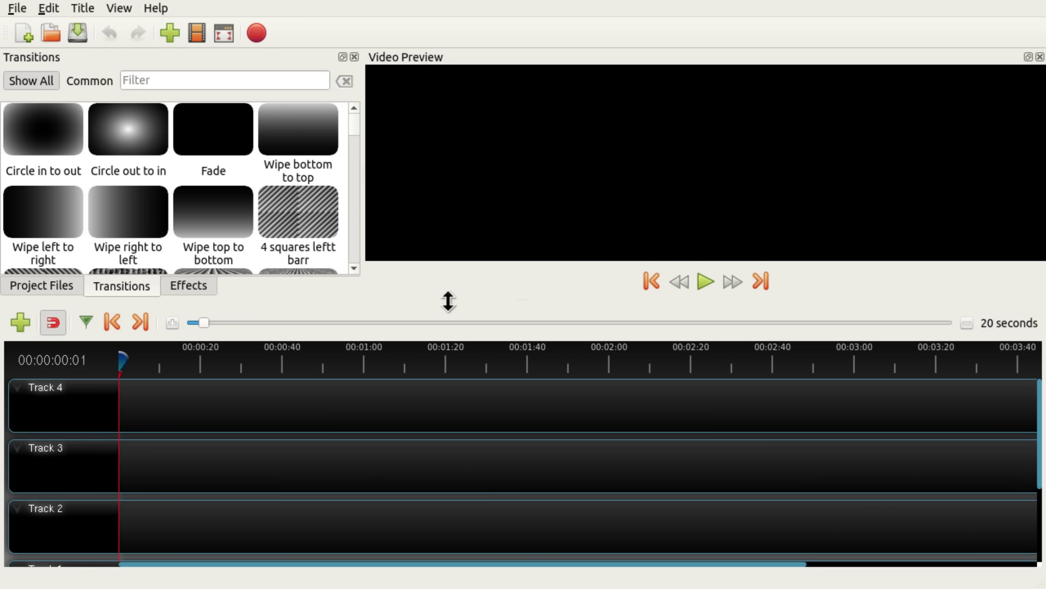